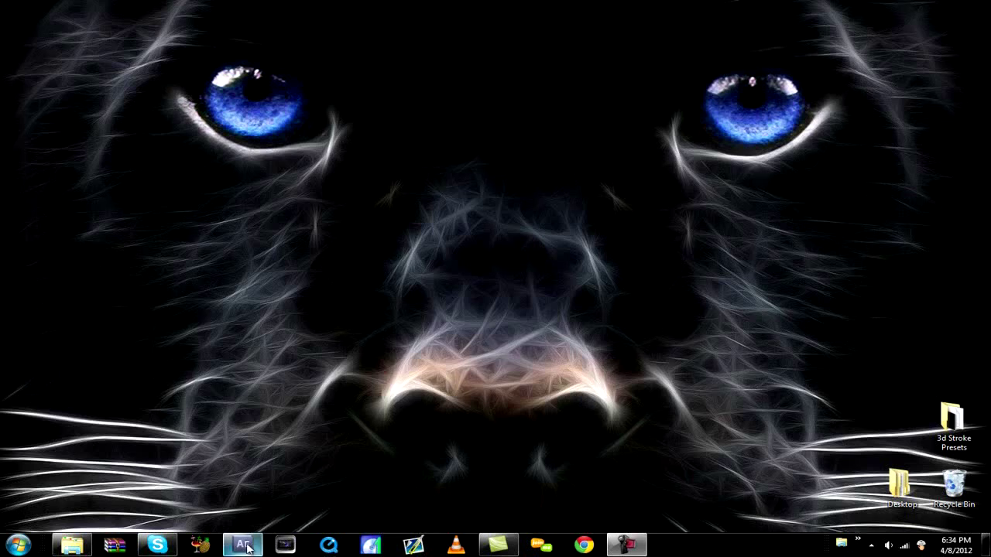
Open the 3d Stroke Presets folder and play the Circle preset video
mouse_move(248, 547)
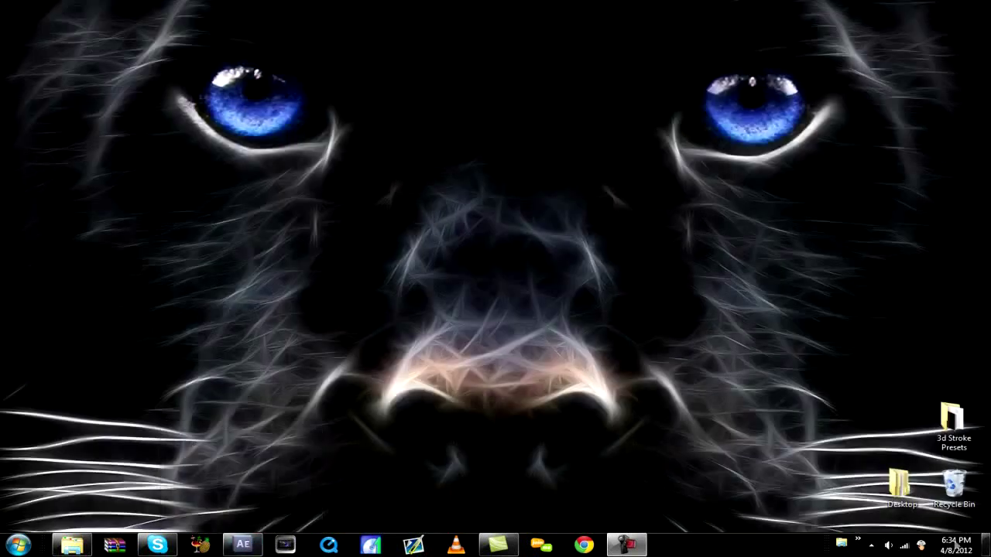
drag(195, 188, 977, 321)
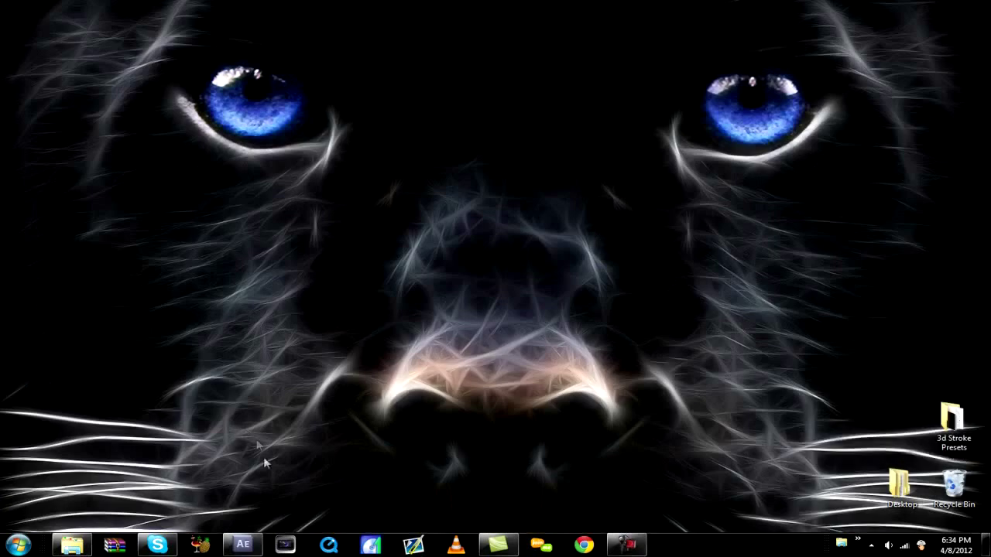
double_click(951, 424)
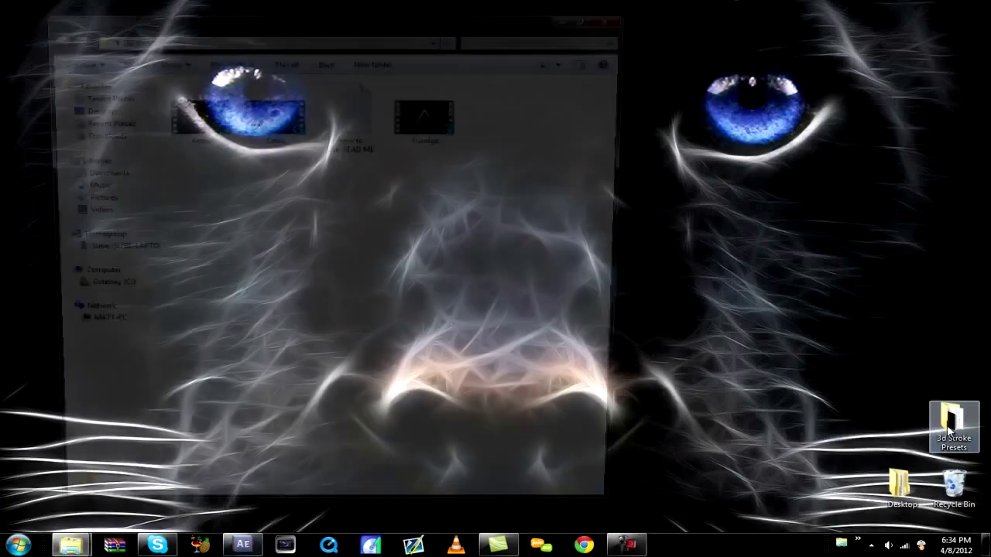
click(176, 136)
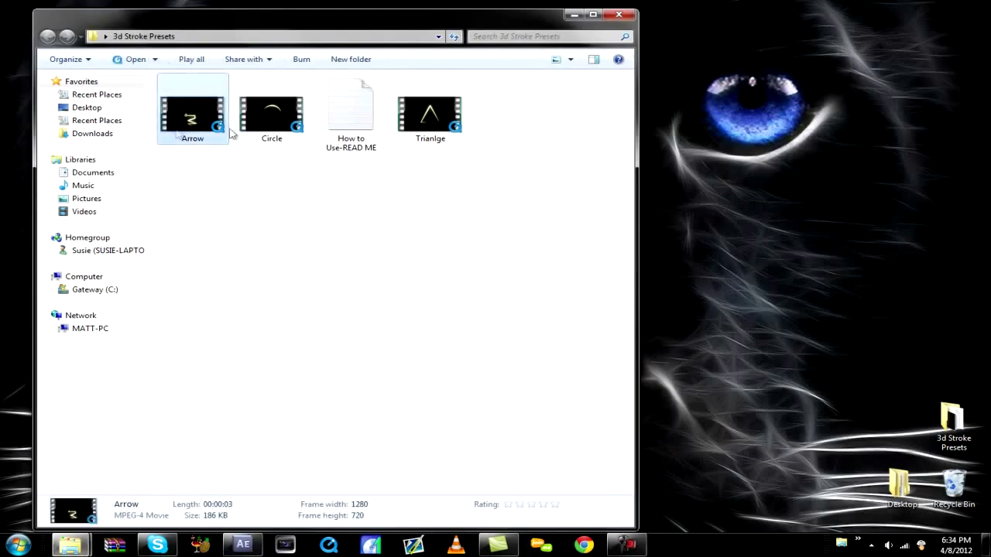
click(248, 133)
click(435, 135)
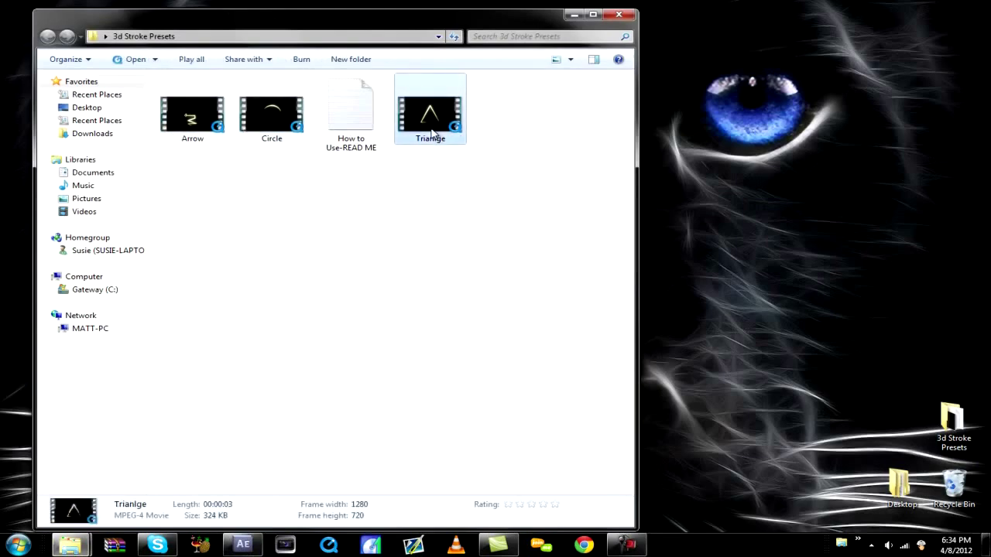
click(277, 127)
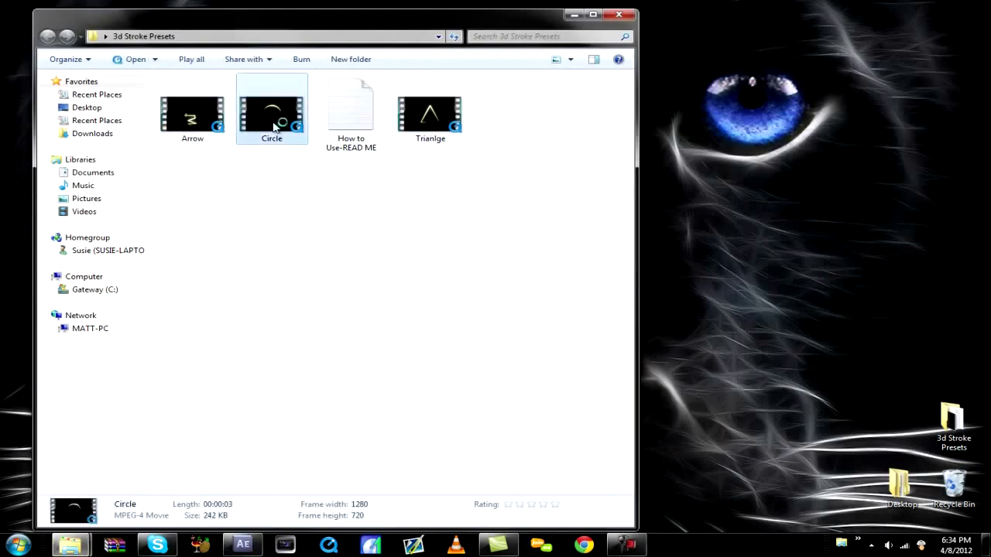
key(Return)
Play the Arrow preset video, read the How to Use-READ ME file, then close the folder
click(209, 120)
double_click(212, 120)
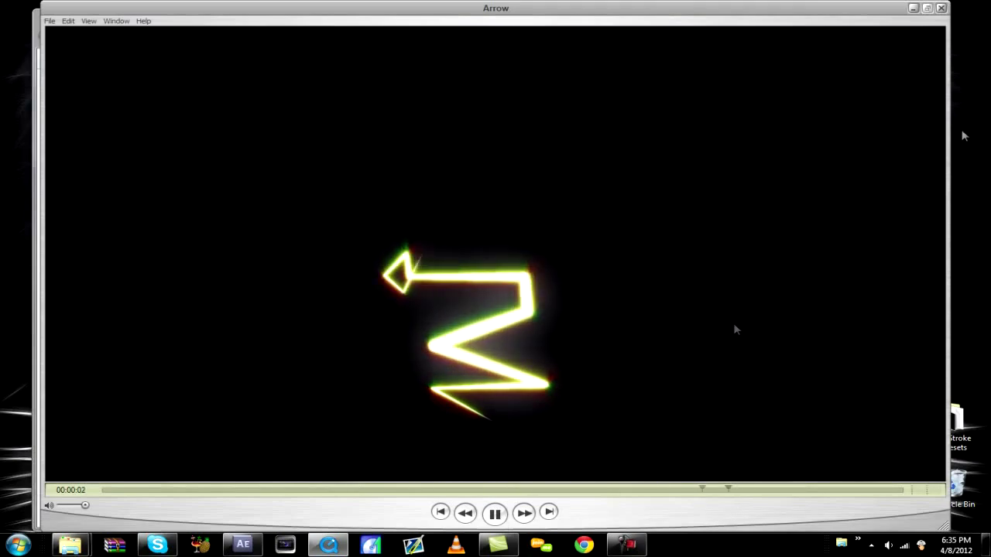
click(927, 7)
click(951, 70)
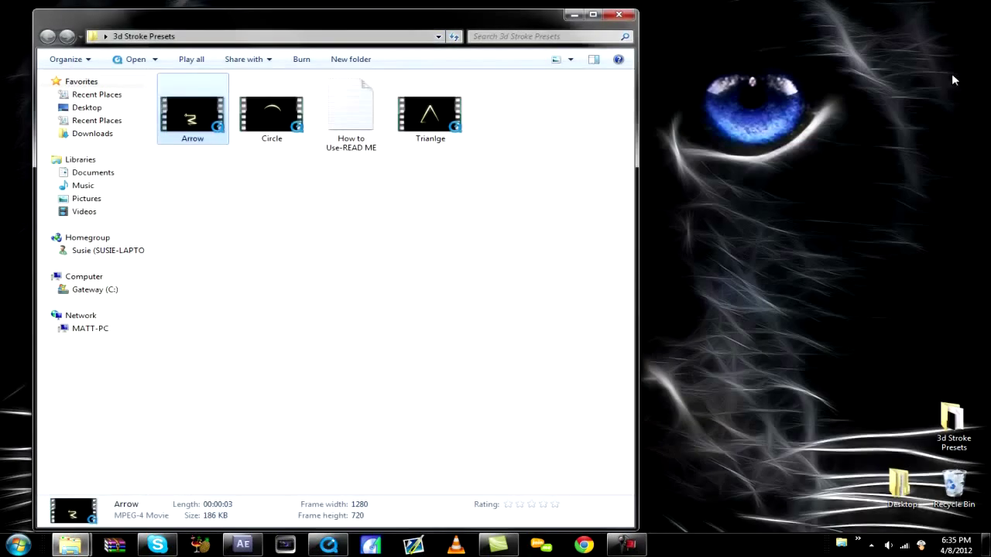
double_click(364, 116)
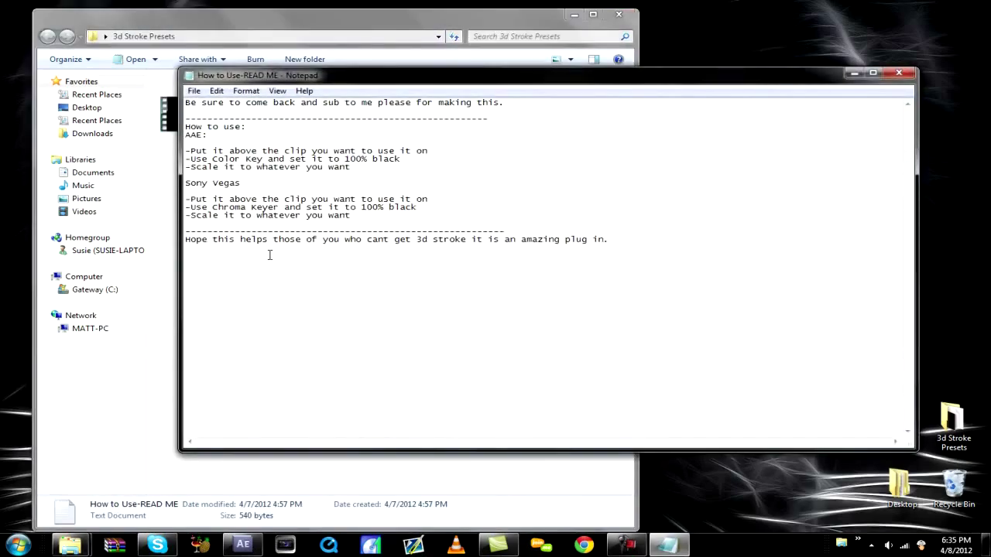
click(898, 72)
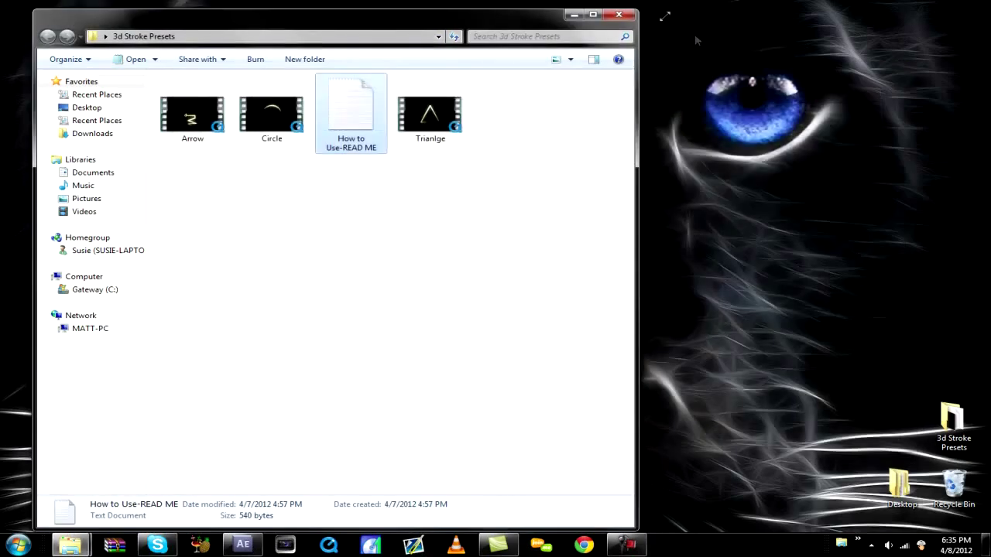
click(631, 15)
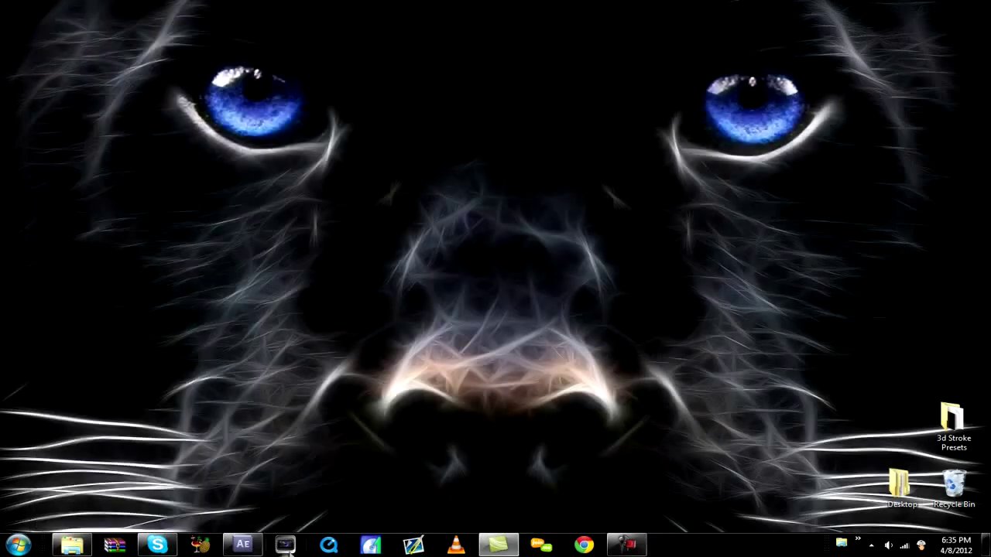
Add a default 1280×720 black solid, Black Solid 1, to Comp 1
click(242, 545)
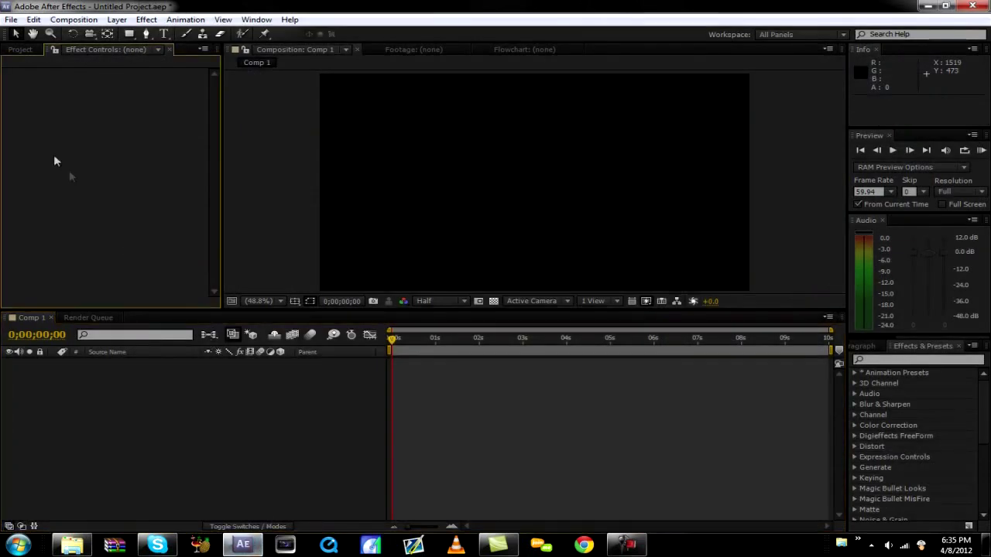
click(21, 49)
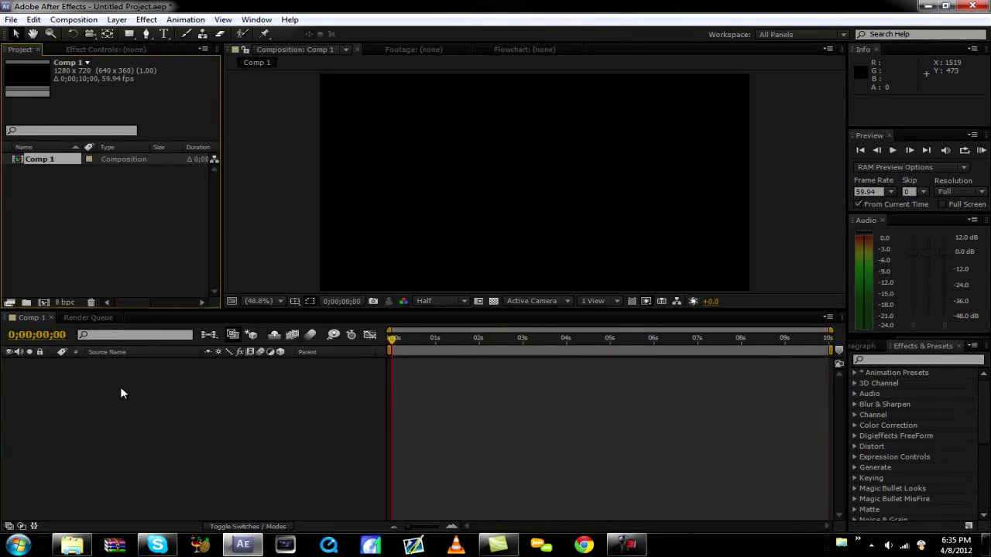
right_click(121, 423)
mouse_move(148, 304)
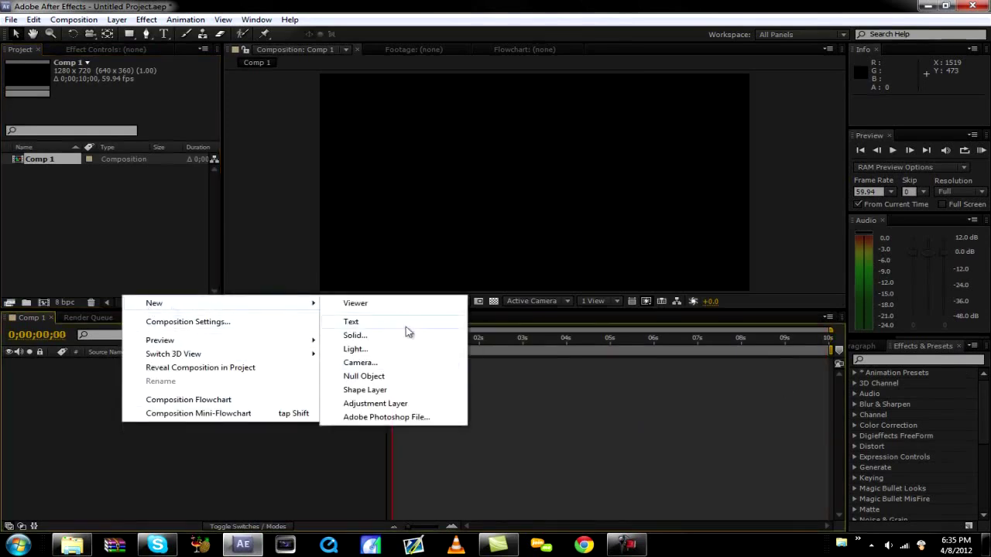
click(355, 335)
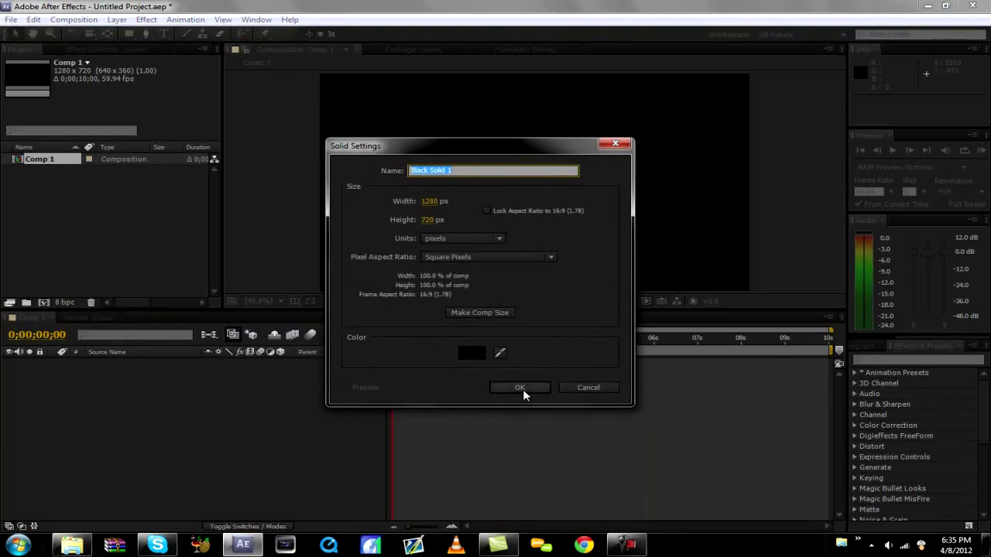
click(519, 388)
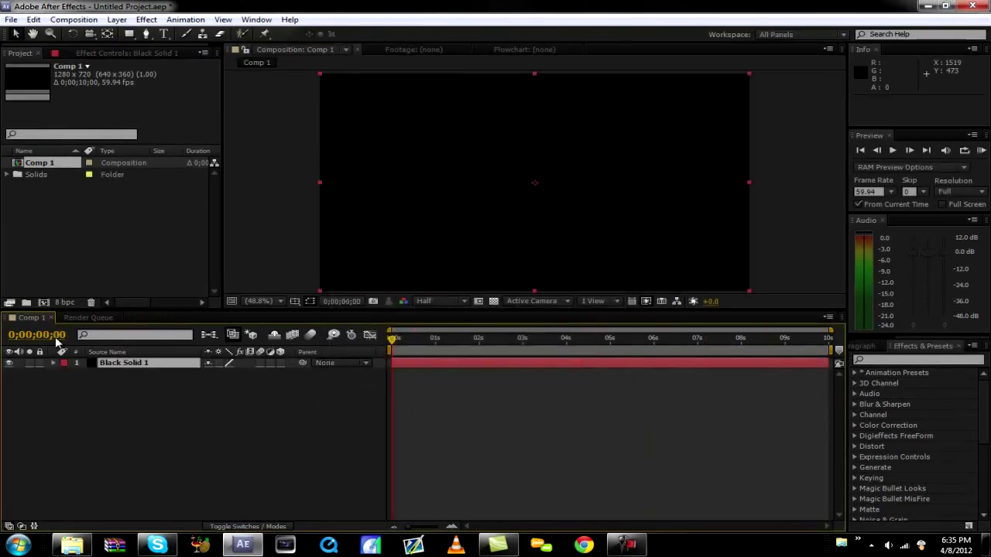
Apply the Trapcode 3D Stroke effect to Black Solid 1
click(146, 19)
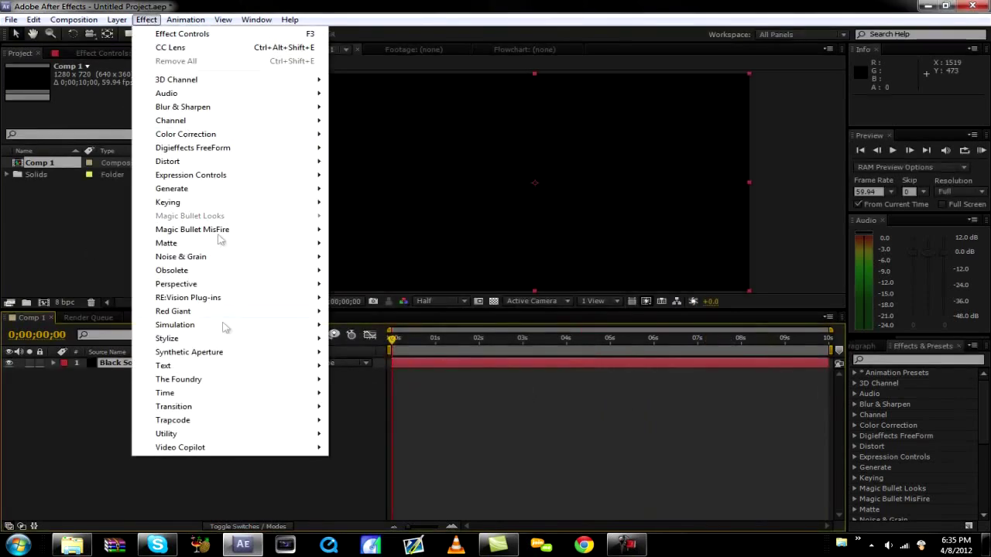
mouse_move(209, 420)
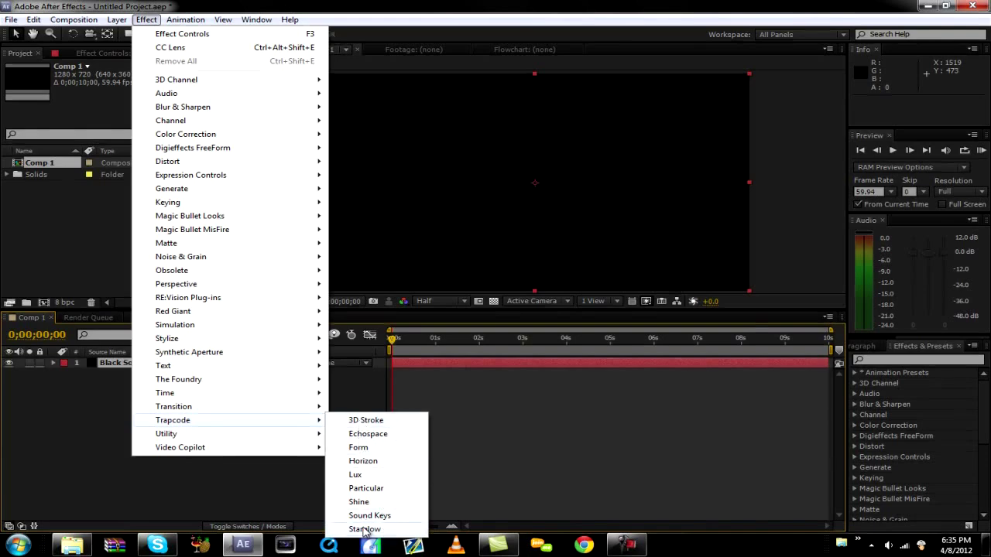
click(366, 421)
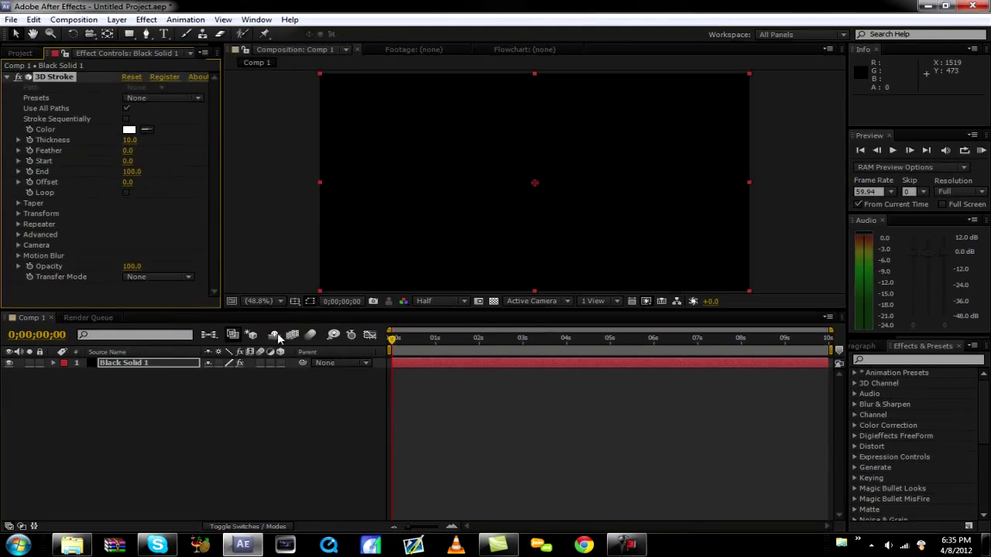
Try the Target Lines preset, then set the 3D Stroke preset to Basic Circle
click(157, 100)
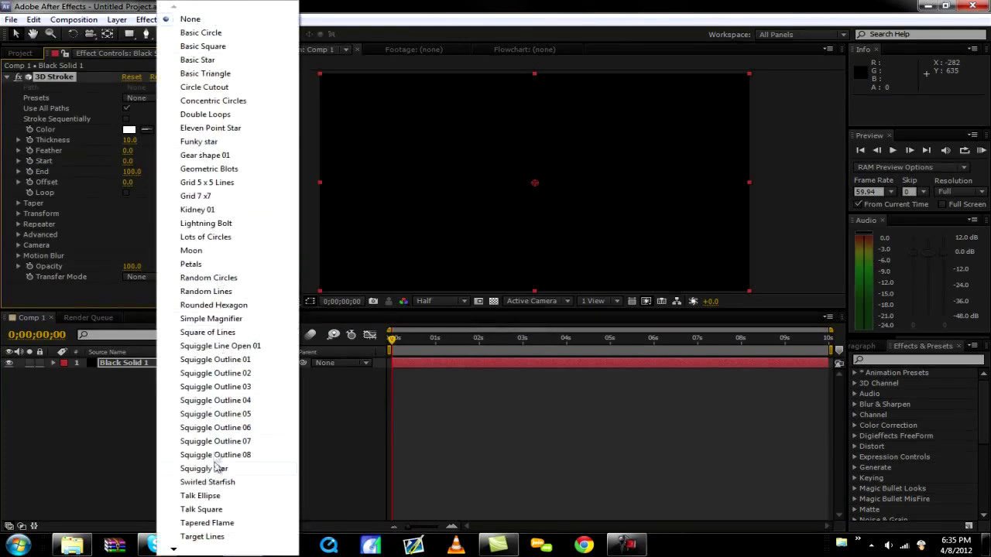
click(192, 536)
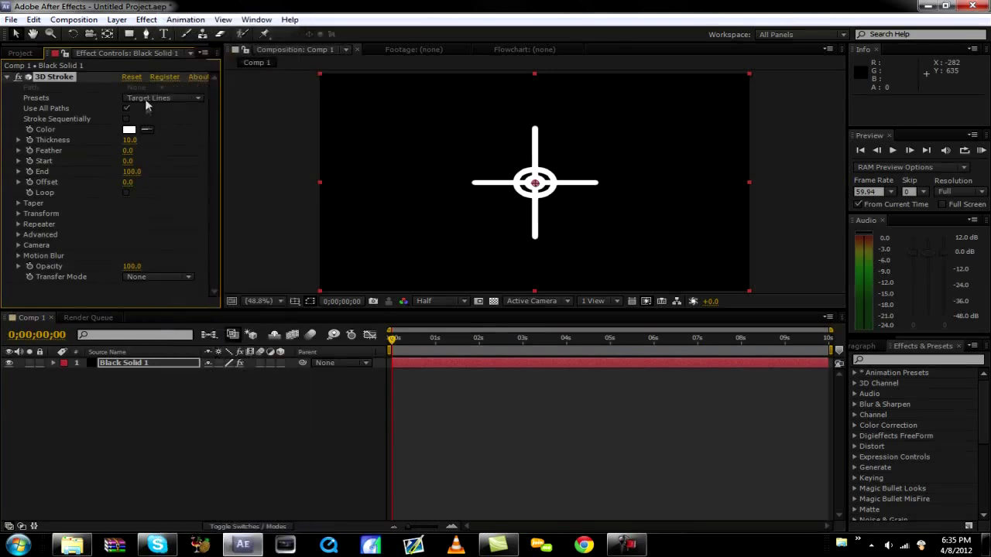
click(145, 103)
click(206, 33)
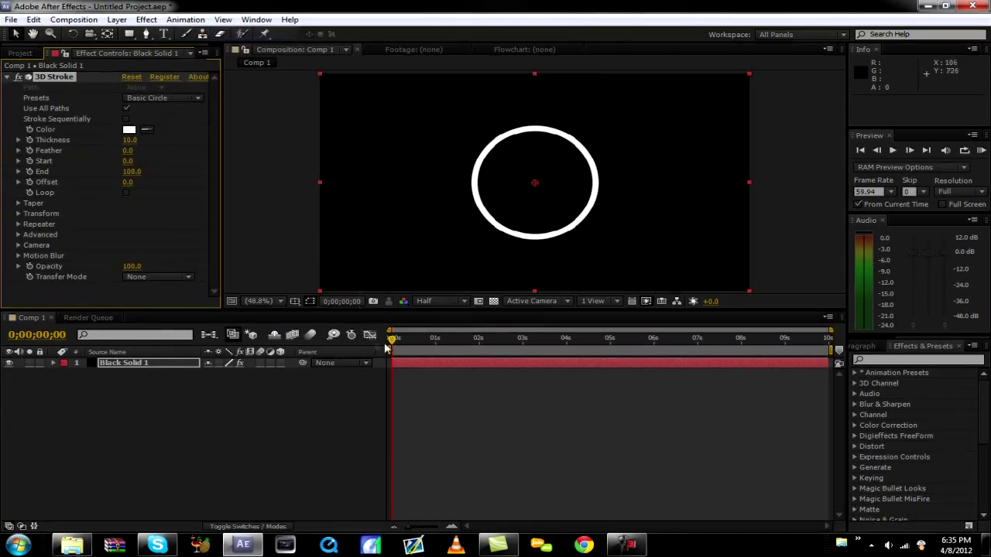
click(108, 355)
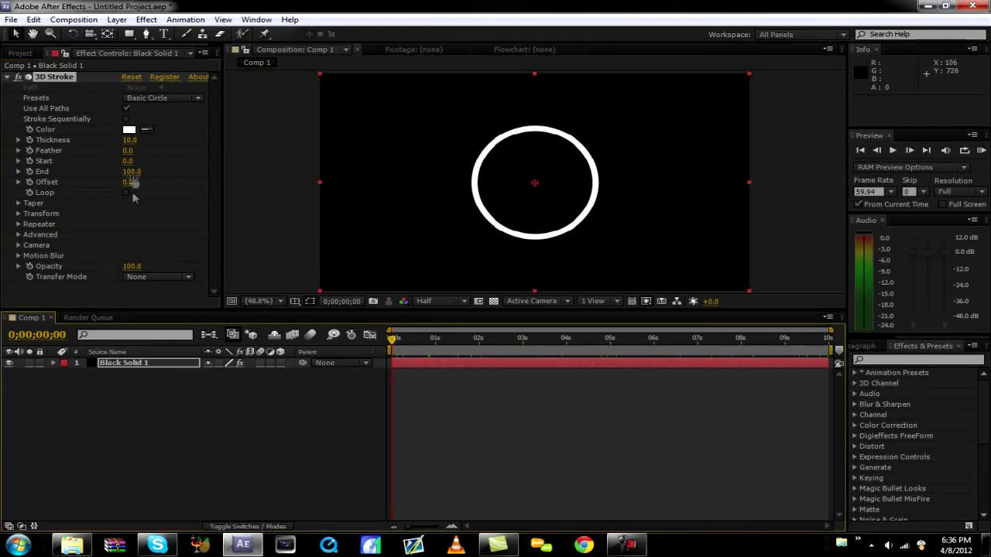
Search Effects & Presets for '3d' and drop the custom glow preset onto Black Solid 1
click(8, 83)
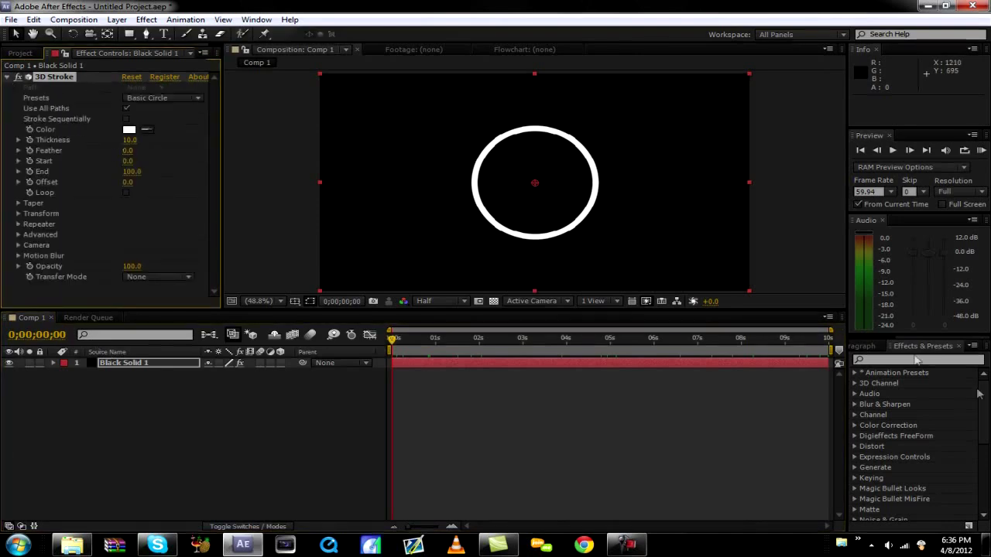
click(939, 364)
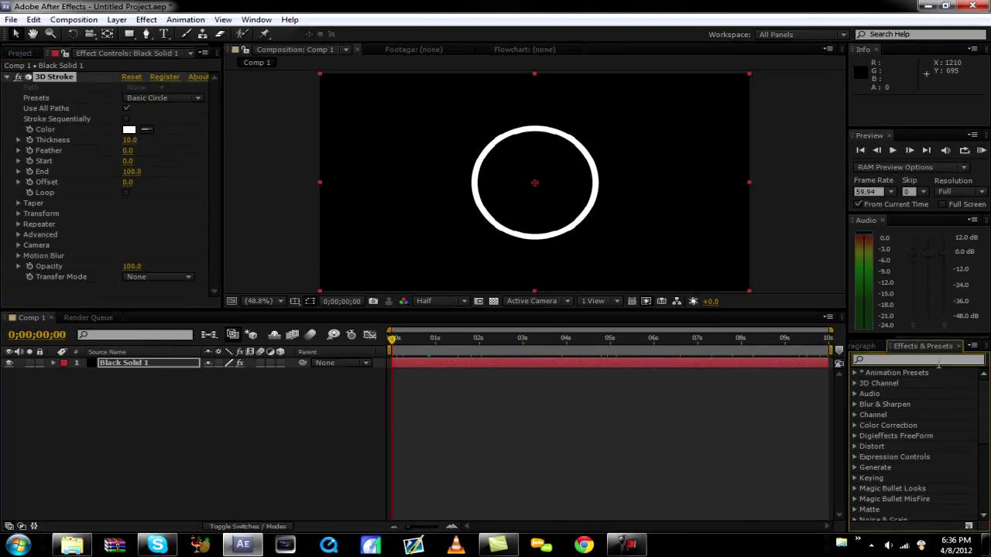
text(3d)
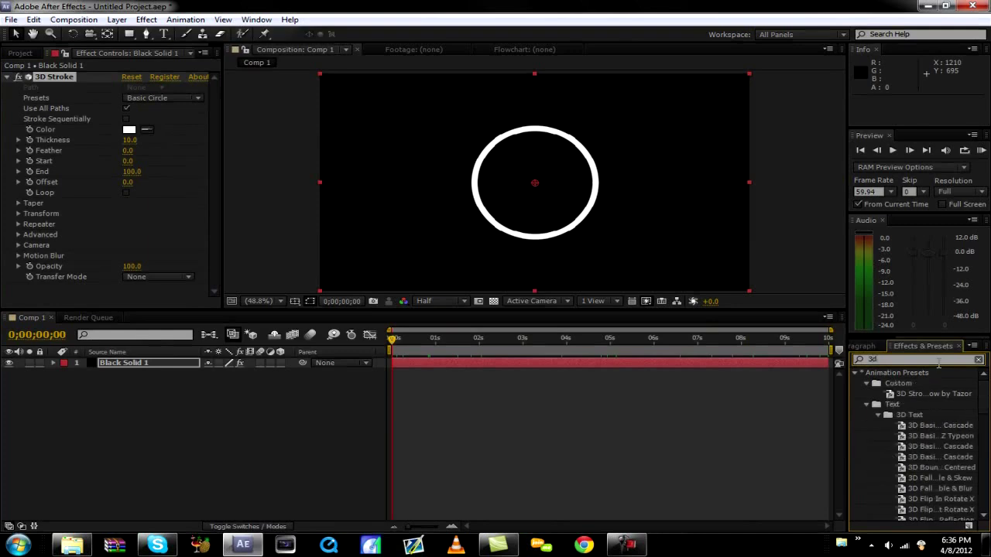
mouse_move(941, 391)
mouse_down()
mouse_move(967, 398)
mouse_move(275, 397)
mouse_move(158, 363)
mouse_up()
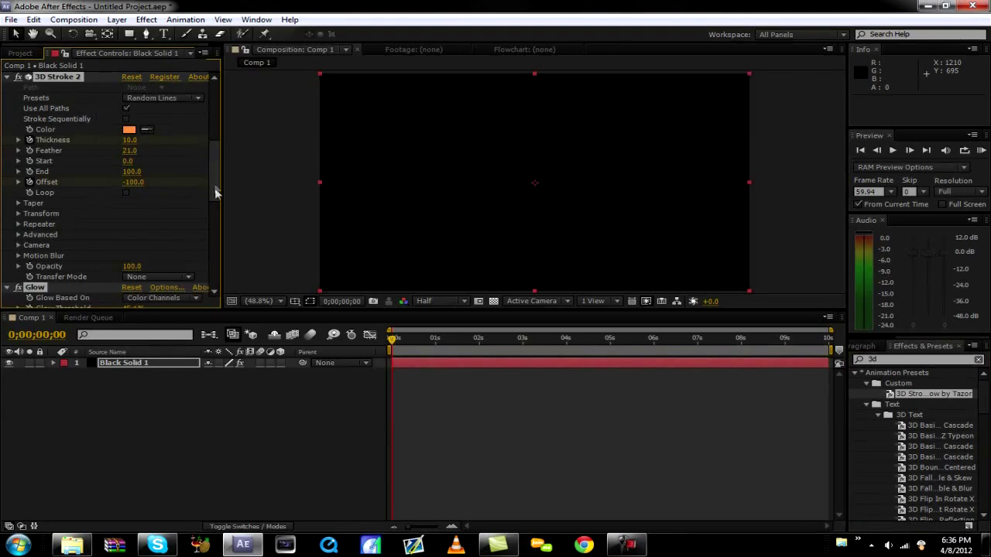
Inspect the two 3D Stroke effects and preview the glowing stroke near the start
drag(212, 164, 214, 98)
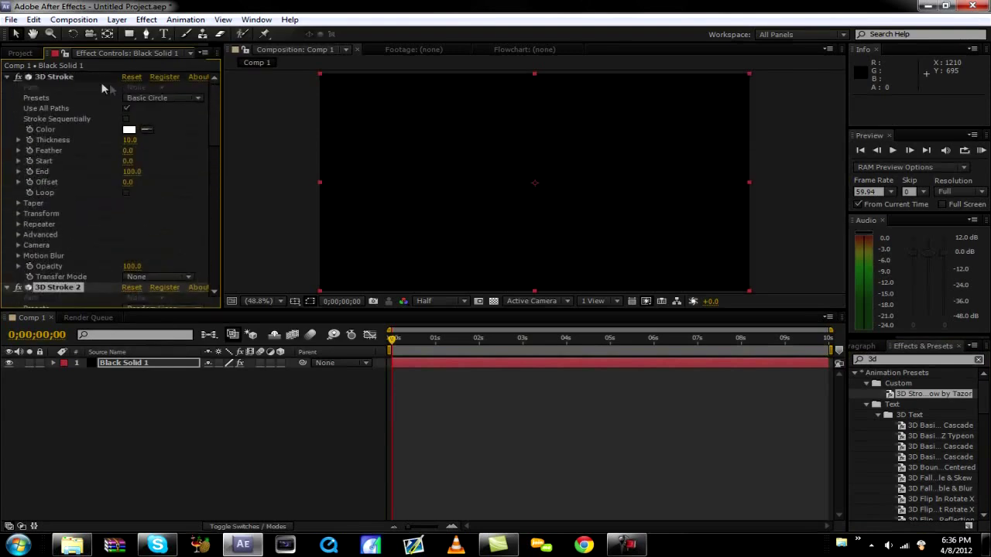
click(74, 78)
click(55, 287)
scroll(61, 242, down, 3)
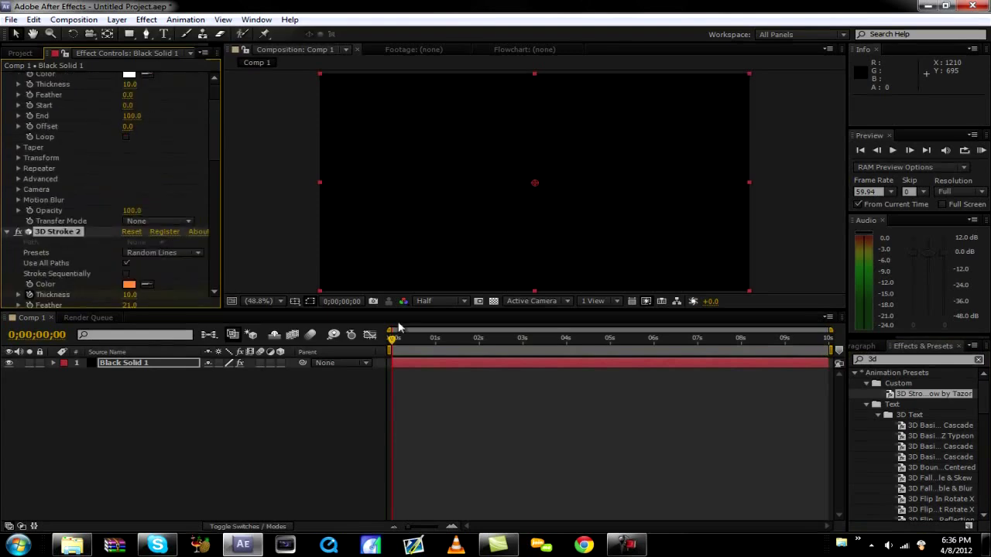
mouse_move(392, 346)
mouse_down()
mouse_move(453, 343)
mouse_move(393, 346)
mouse_up()
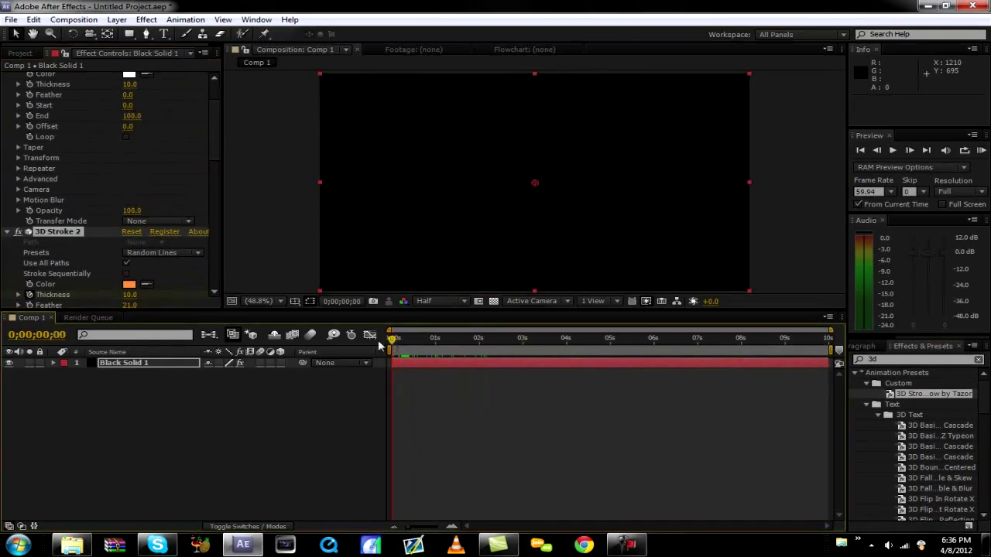
click(79, 234)
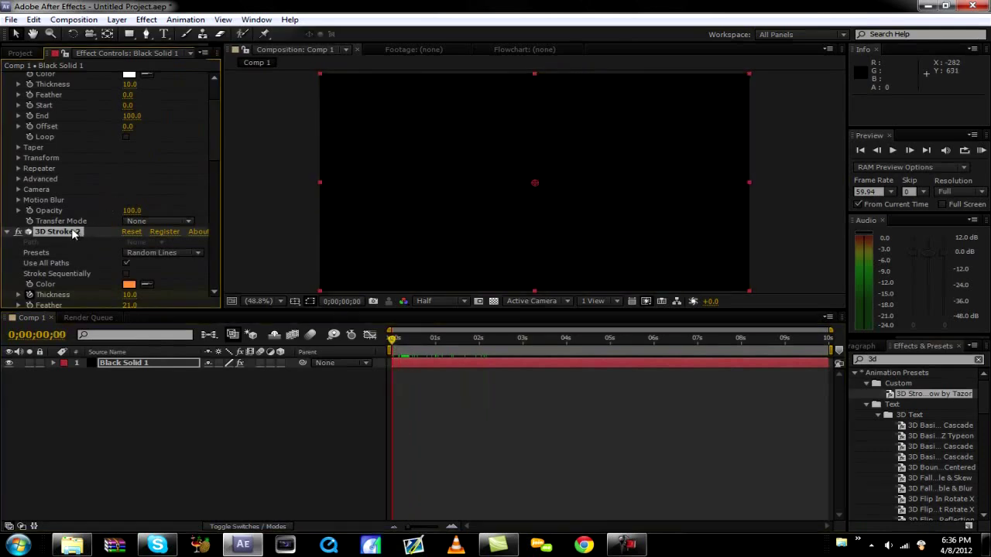
Delete the duplicate 3D Stroke 2 and expand Starglow's Colormap B settings
key(Delete)
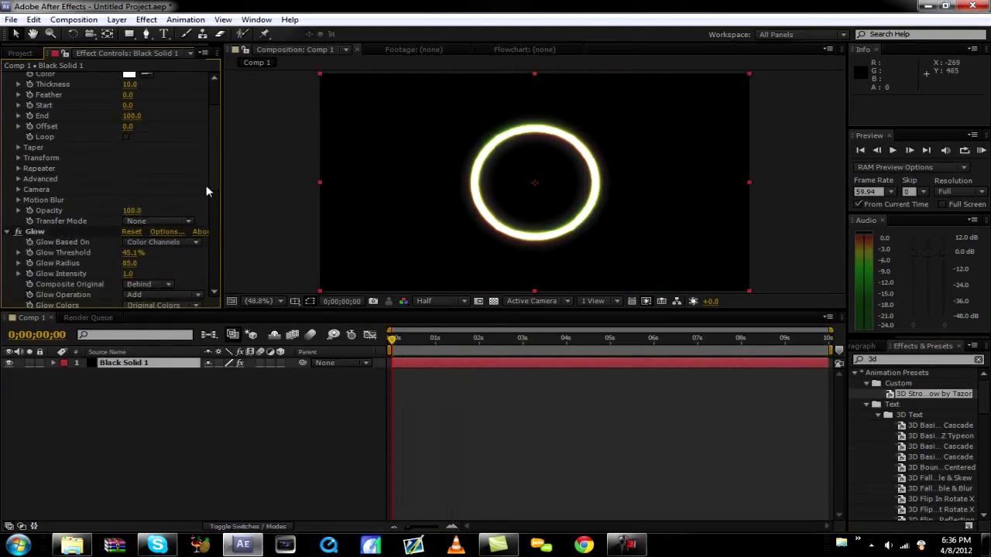
mouse_move(212, 167)
mouse_down()
mouse_move(216, 269)
mouse_move(237, 214)
mouse_move(227, 138)
mouse_up()
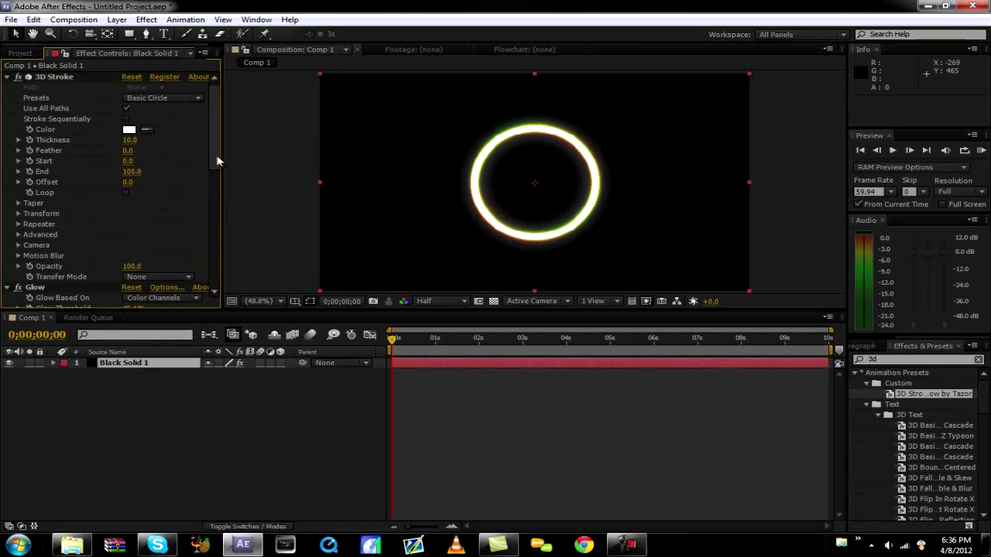
drag(217, 157, 224, 263)
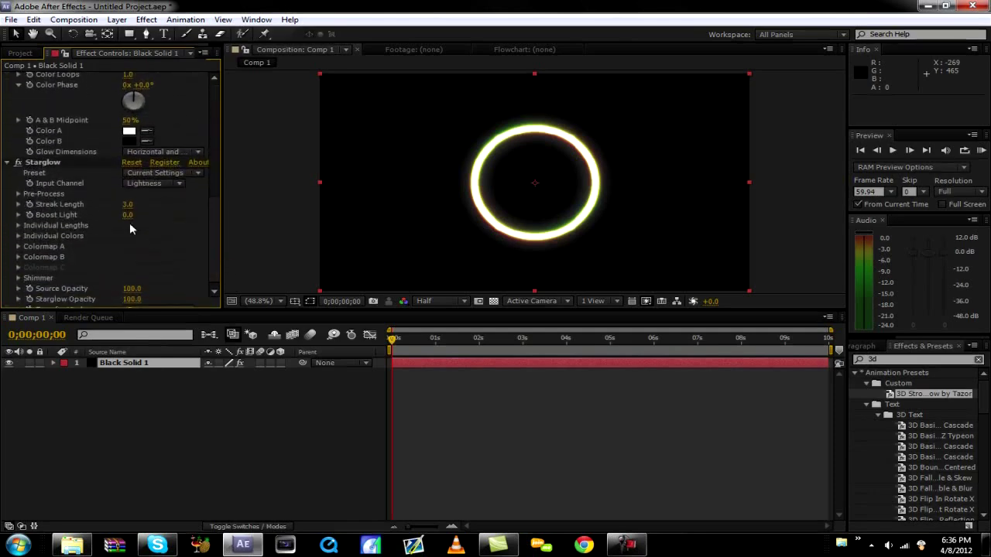
scroll(129, 201, down, 1)
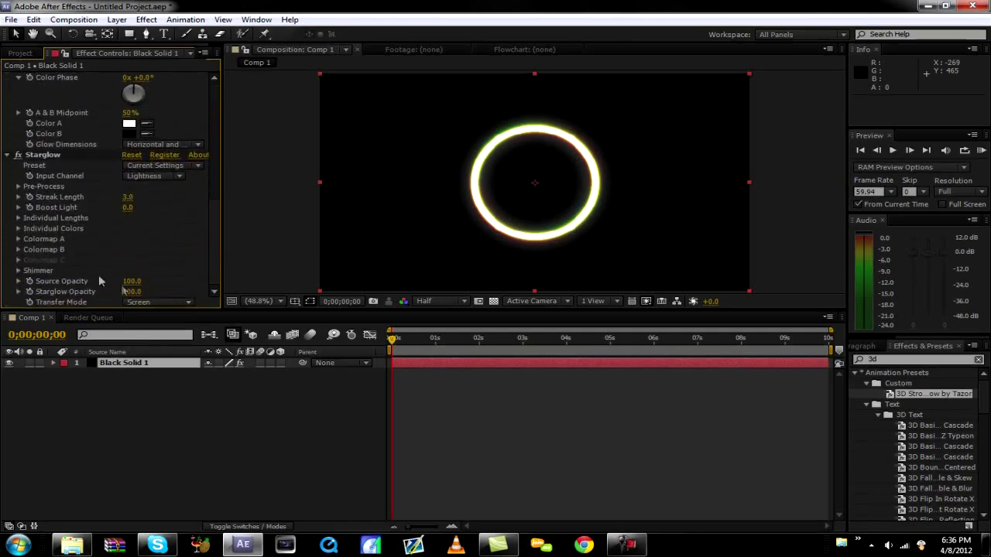
click(17, 241)
click(18, 241)
click(19, 249)
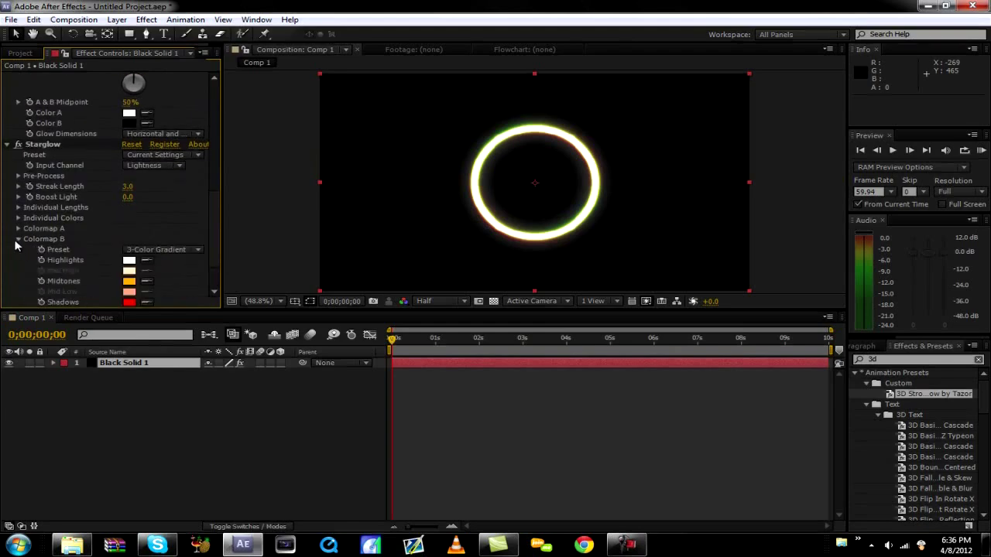
Set Colormap B to Midtones FFA600, Highlights FFFFFF and Shadows FF0000
click(129, 281)
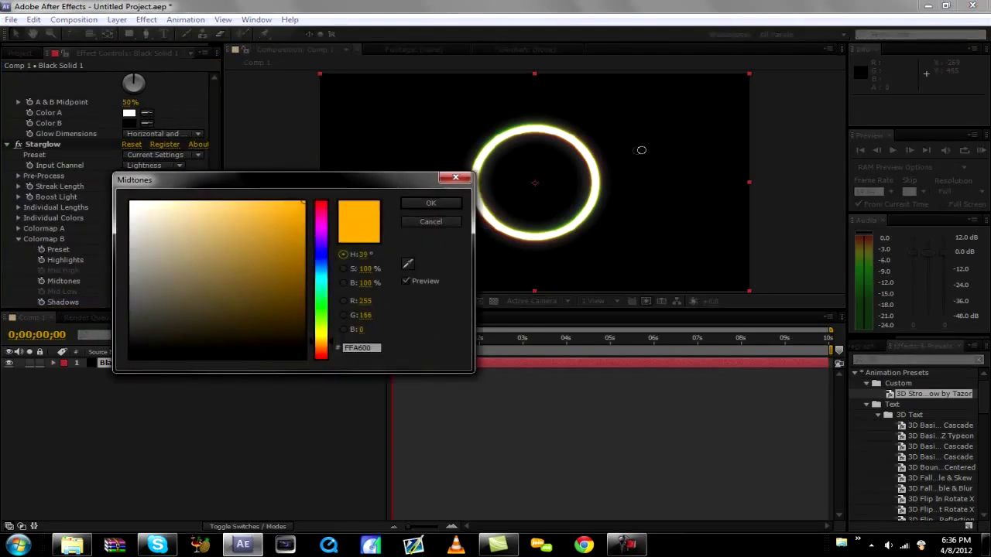
click(219, 319)
drag(219, 320, 307, 200)
click(430, 205)
click(129, 260)
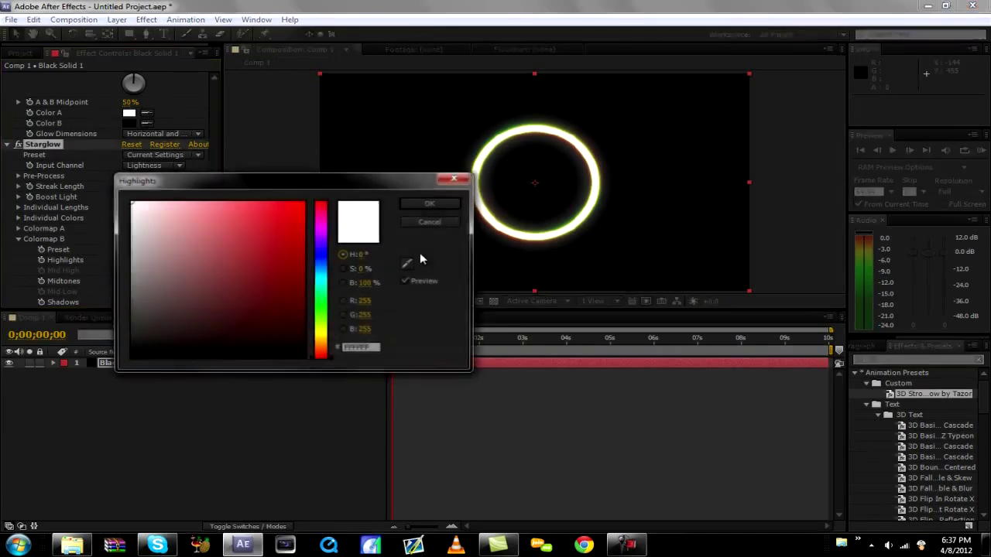
click(287, 218)
drag(256, 221, 0, 116)
click(430, 202)
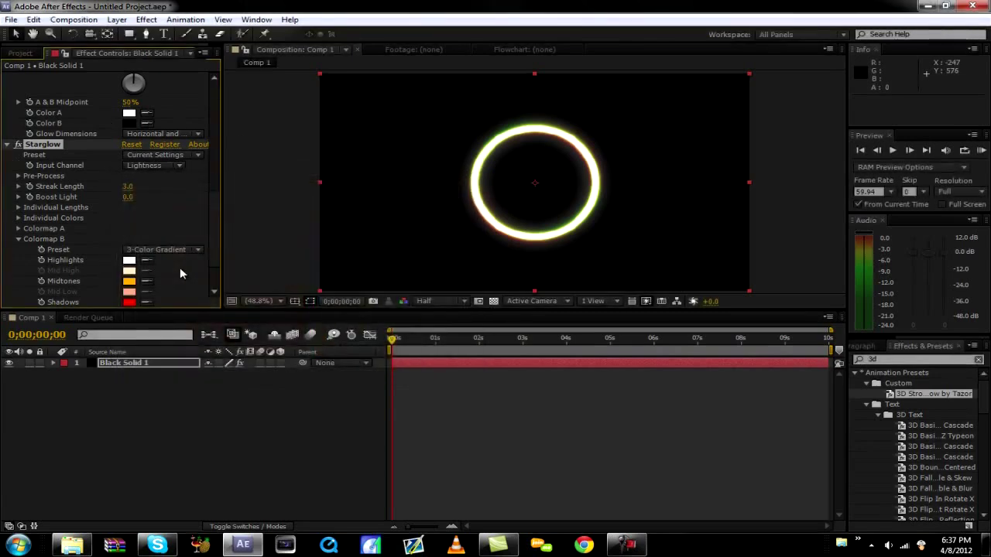
click(131, 303)
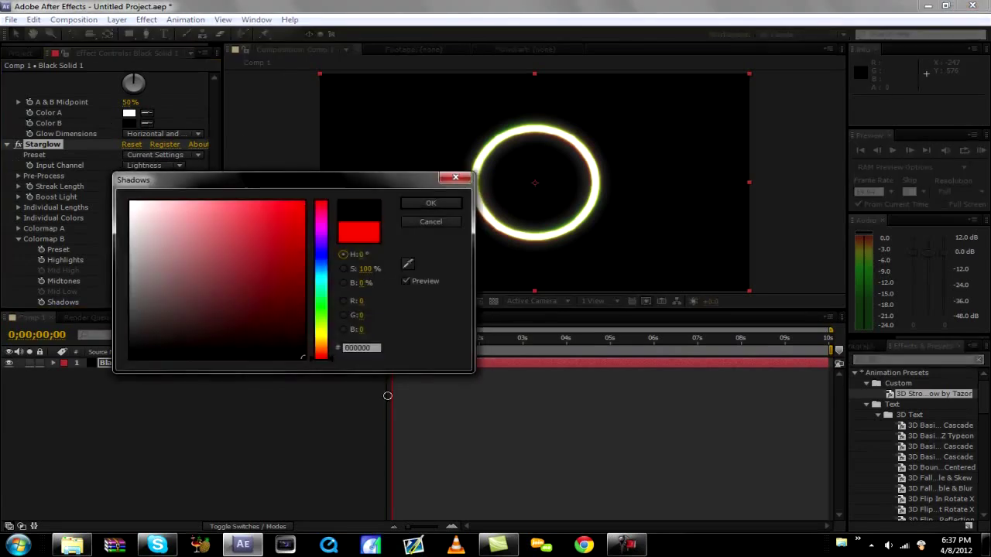
drag(268, 301, 378, 114)
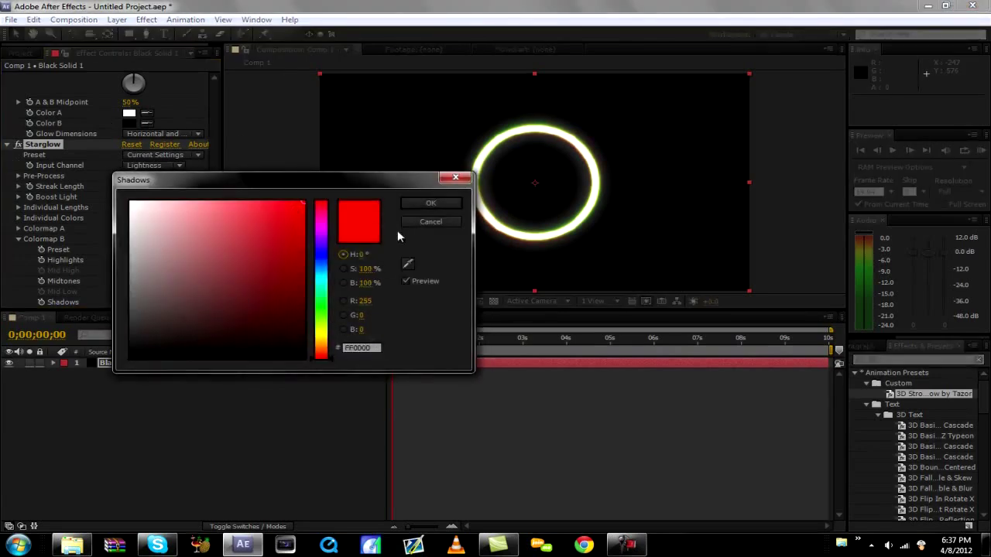
click(424, 204)
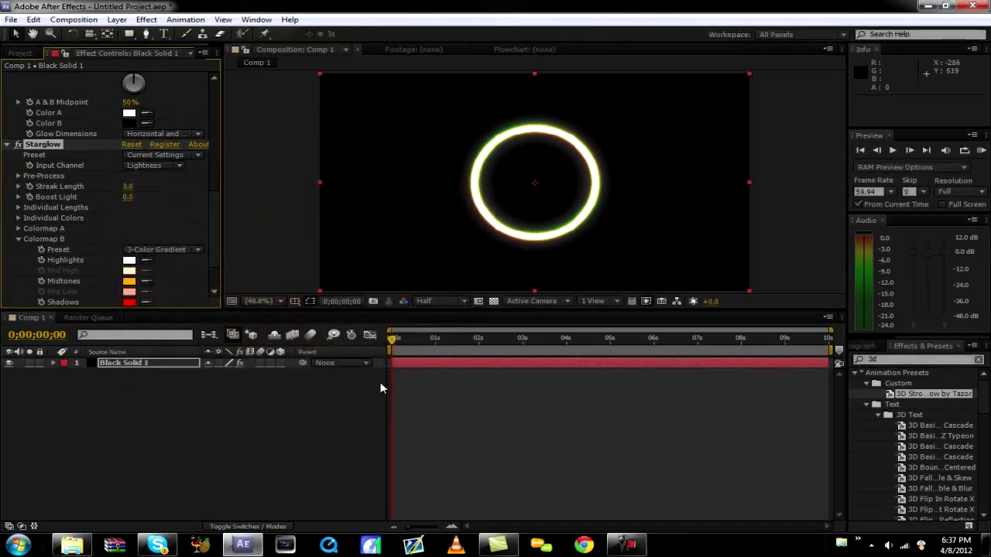
Collapse Starglow and Glow, enable 3D Stroke Taper, and preview the thinning ring
click(7, 144)
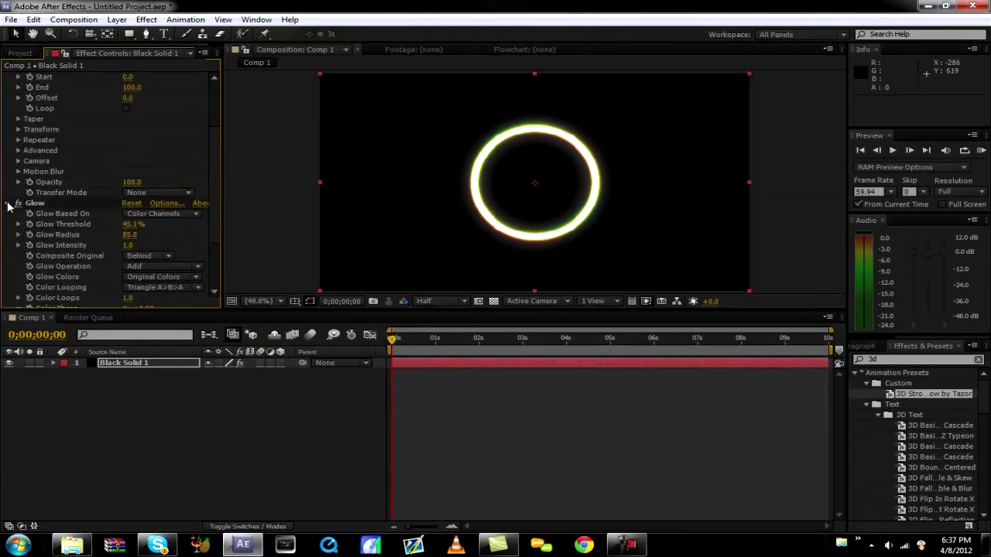
click(8, 203)
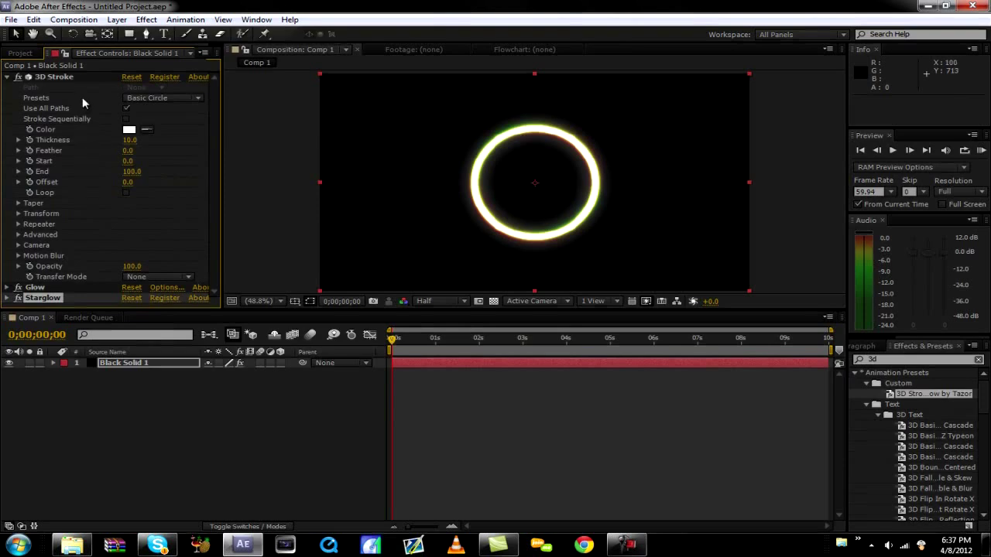
click(18, 203)
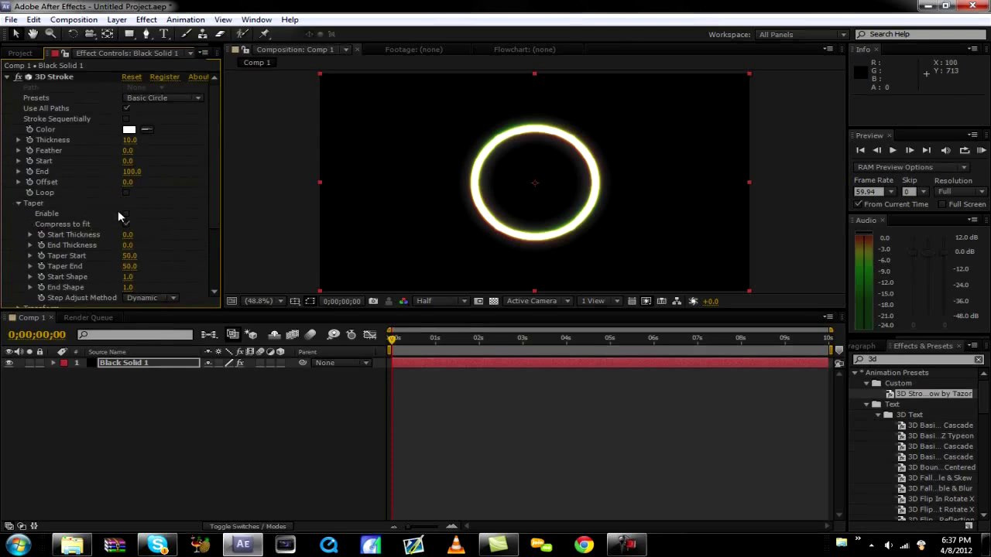
click(126, 214)
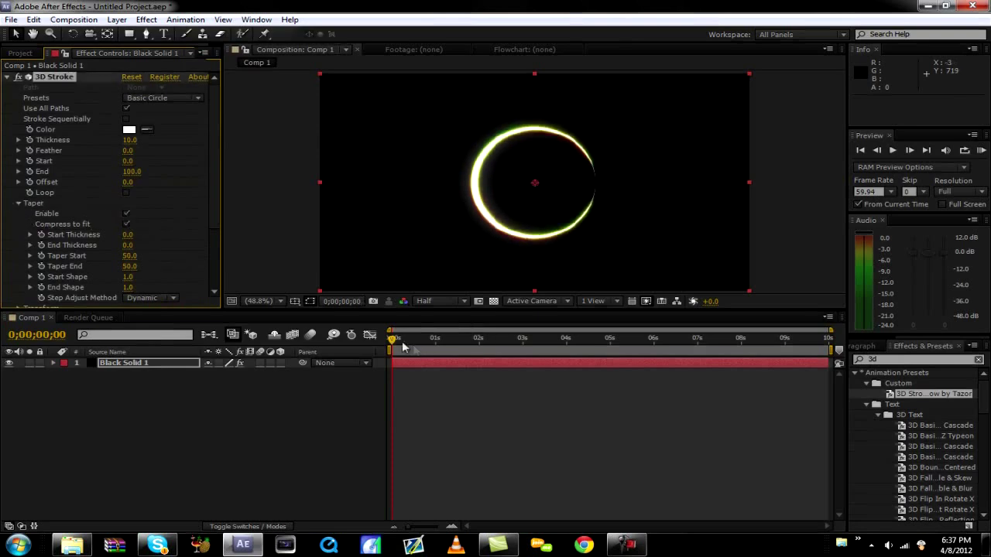
mouse_move(392, 343)
mouse_down()
mouse_move(526, 341)
mouse_move(393, 340)
mouse_up()
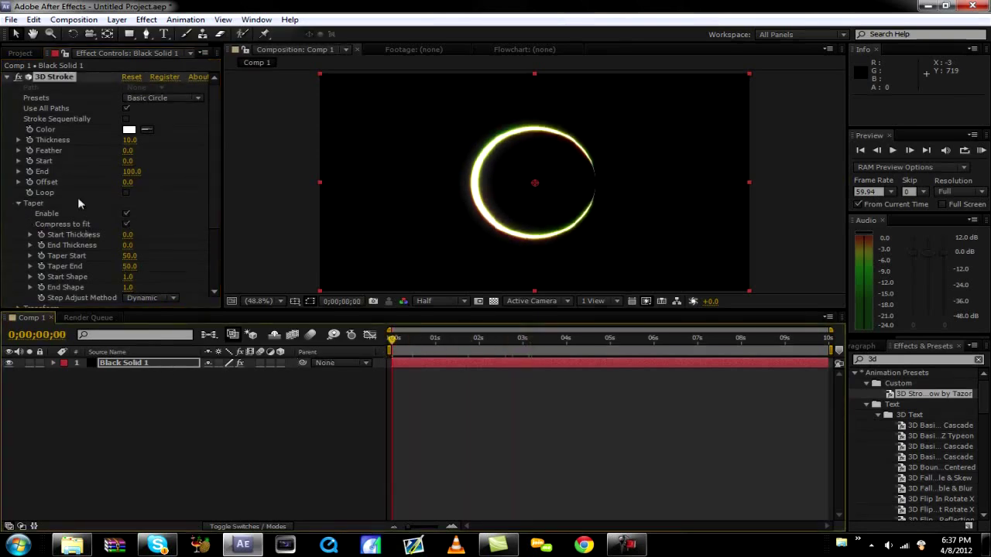
click(19, 203)
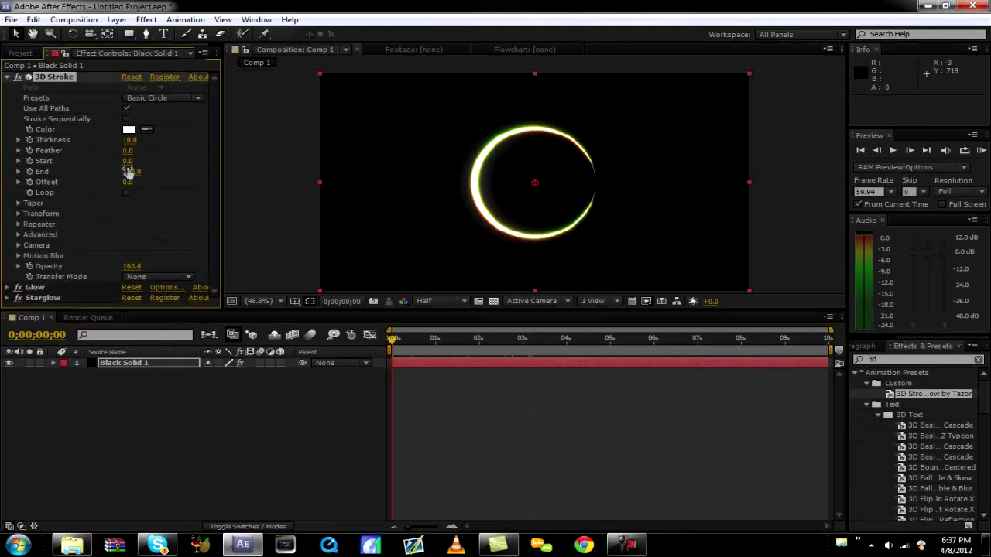
Keyframe the 3D Stroke End from 0 at 0s to 100 at about 2s
drag(133, 176, 19, 188)
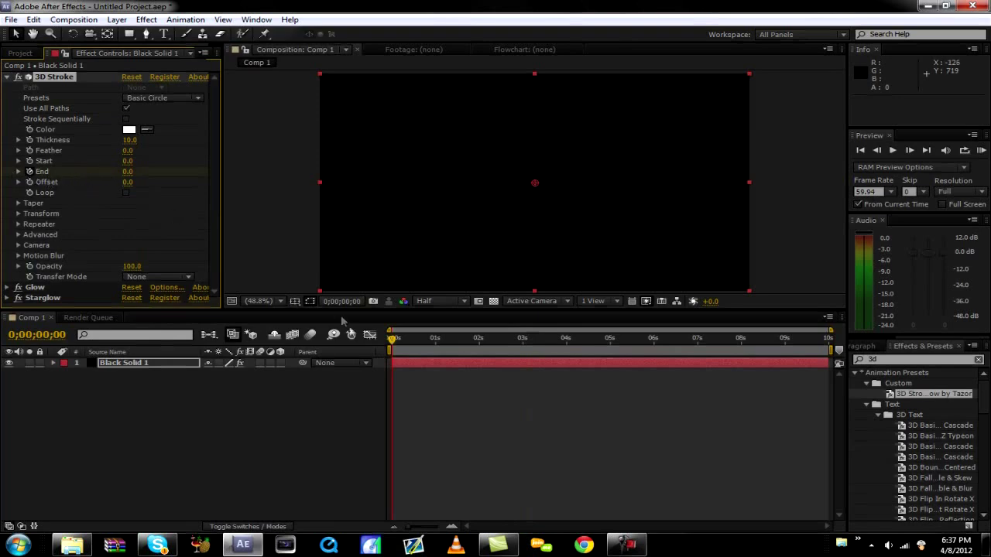
drag(391, 341, 480, 339)
drag(135, 171, 216, 171)
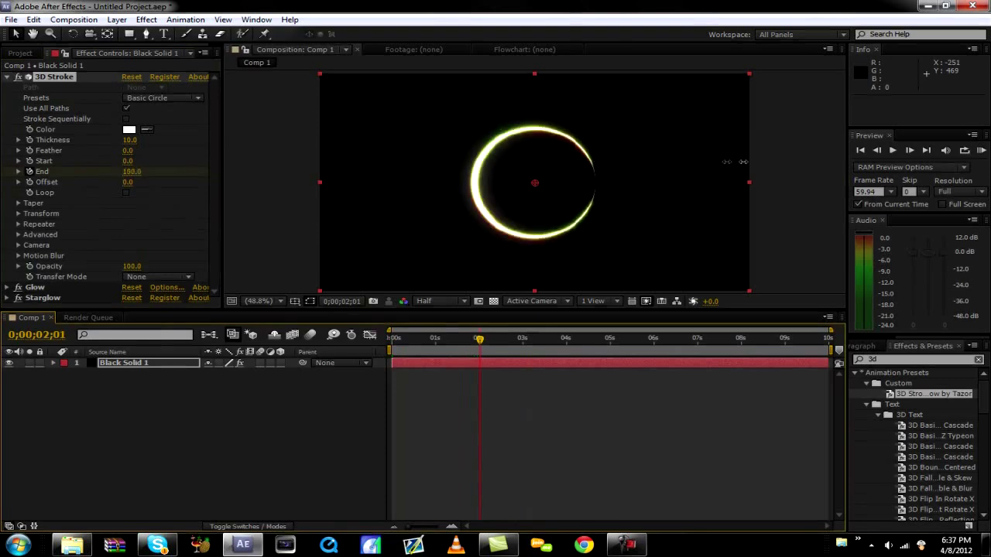
mouse_move(480, 346)
mouse_down()
mouse_move(411, 348)
mouse_move(337, 388)
mouse_move(435, 381)
mouse_up()
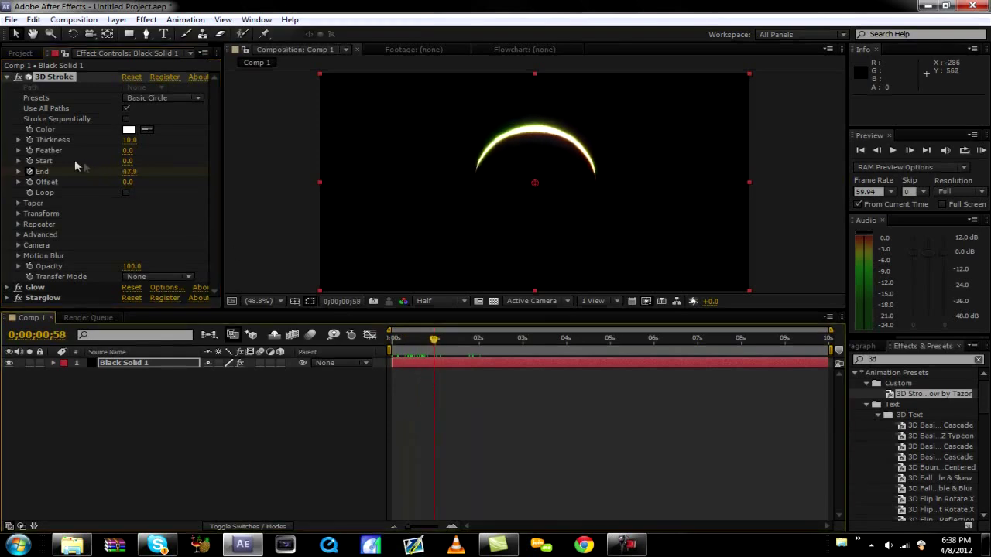
Keyframe the stroke Start from 0 near 1s to 100 later, then preview the arc
click(34, 164)
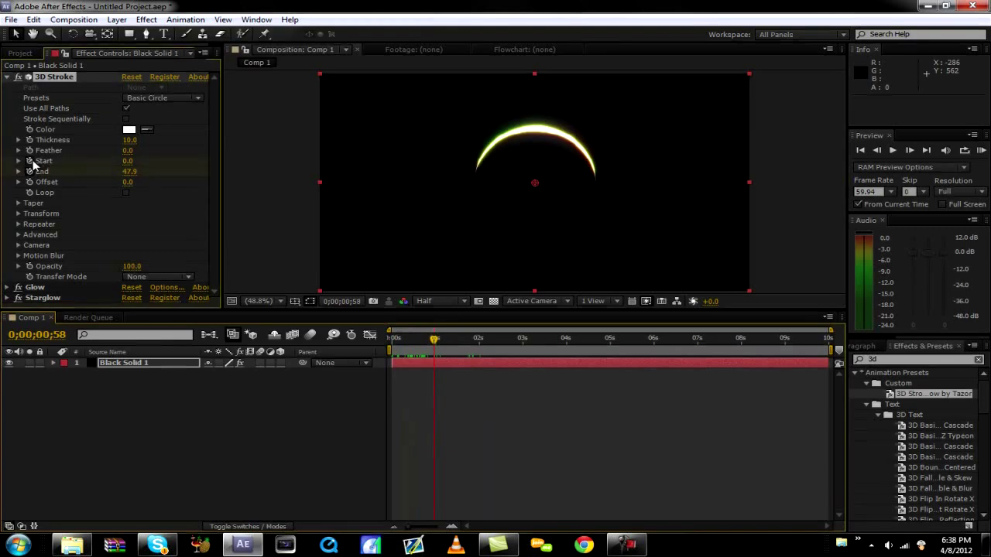
drag(432, 342, 520, 345)
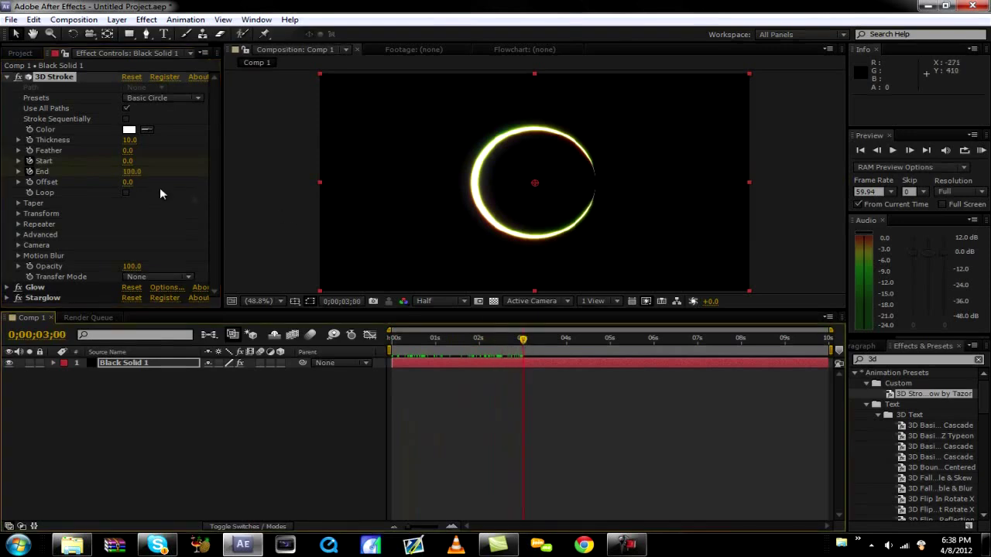
drag(124, 162, 199, 166)
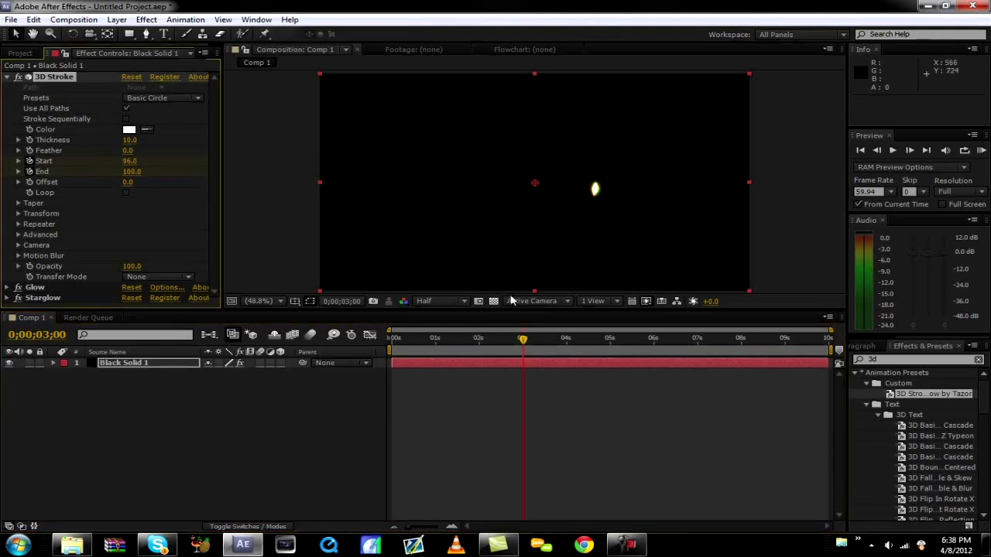
click(130, 161)
text(100)
key(Return)
mouse_move(522, 335)
mouse_down()
mouse_move(418, 363)
mouse_move(352, 364)
mouse_move(445, 352)
mouse_move(539, 315)
mouse_move(391, 336)
mouse_move(476, 319)
mouse_move(514, 332)
mouse_move(427, 332)
mouse_move(513, 329)
mouse_move(474, 321)
mouse_move(418, 329)
mouse_move(467, 325)
mouse_up()
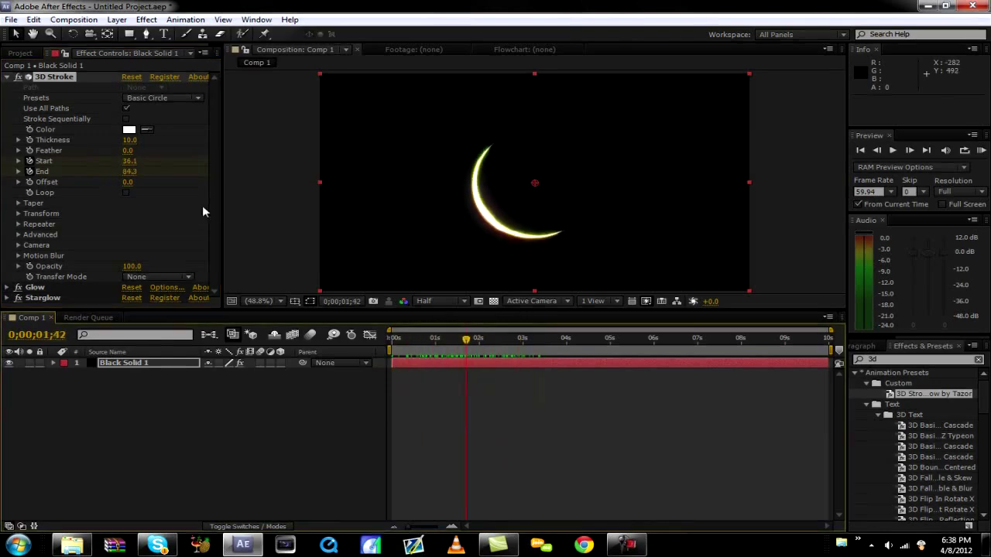
Set the 3D Stroke preset to None and begin a Pen mask on Black Solid 1
click(128, 98)
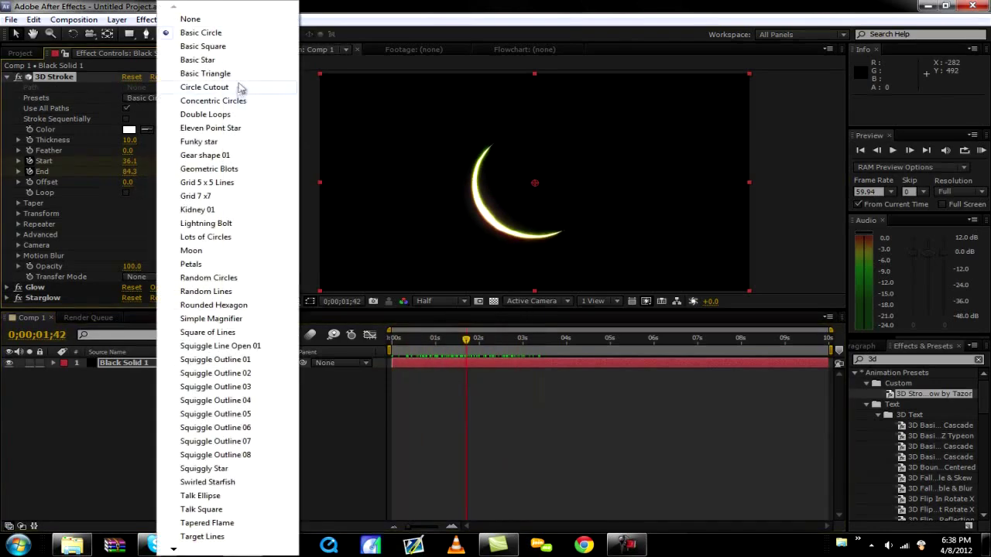
click(249, 18)
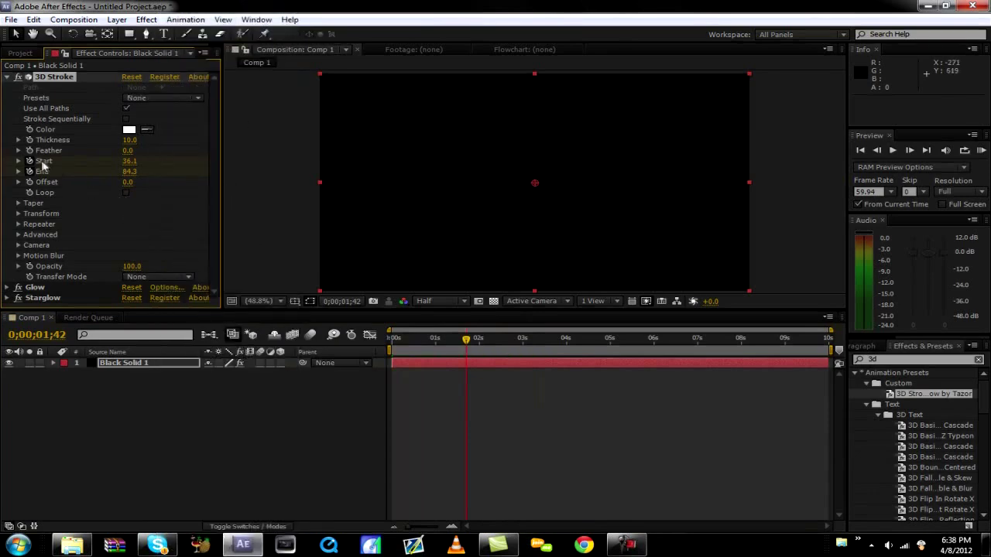
click(145, 34)
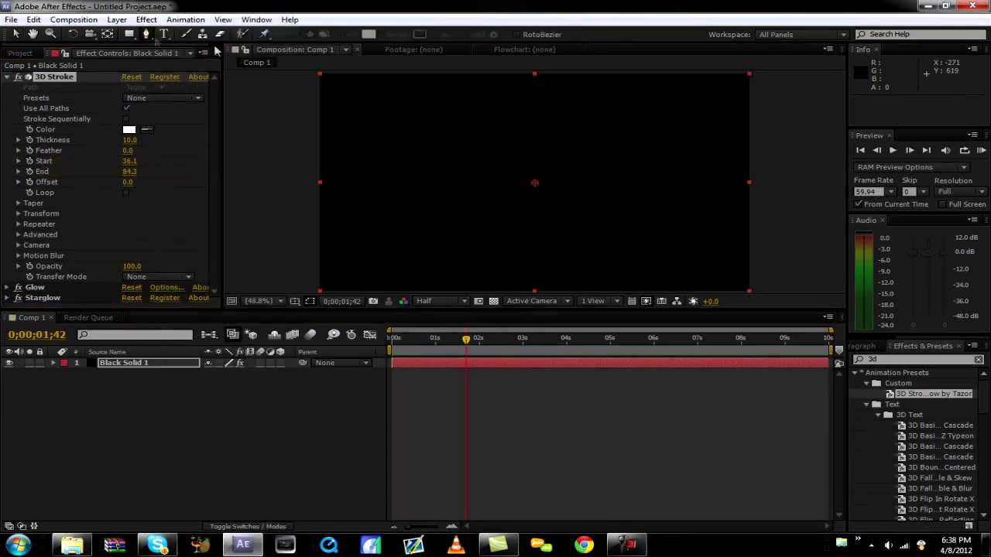
click(528, 258)
click(526, 226)
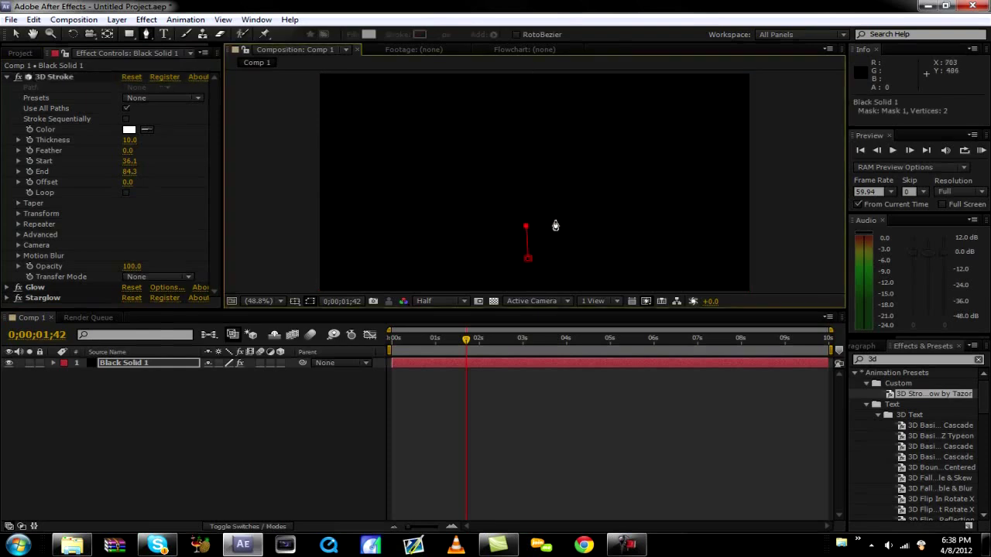
key(ctrl+z)
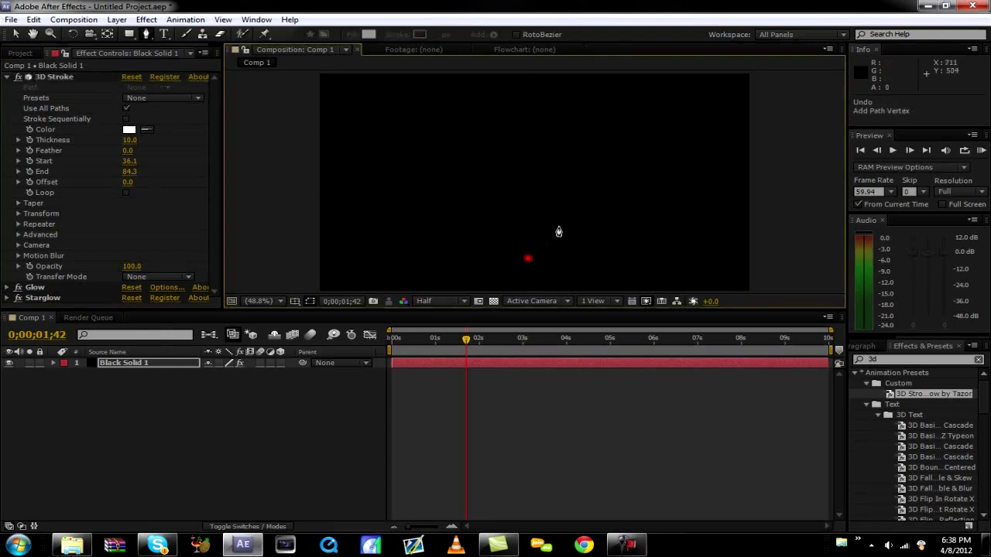
Draw the zigzag mask points ending in an arrowhead, undoing one misplaced point
click(499, 248)
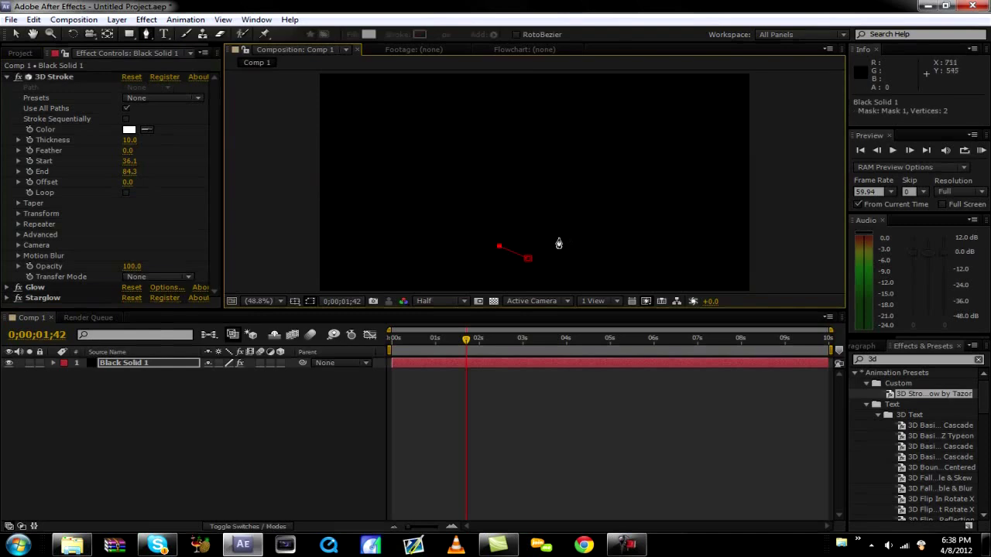
click(557, 238)
click(485, 223)
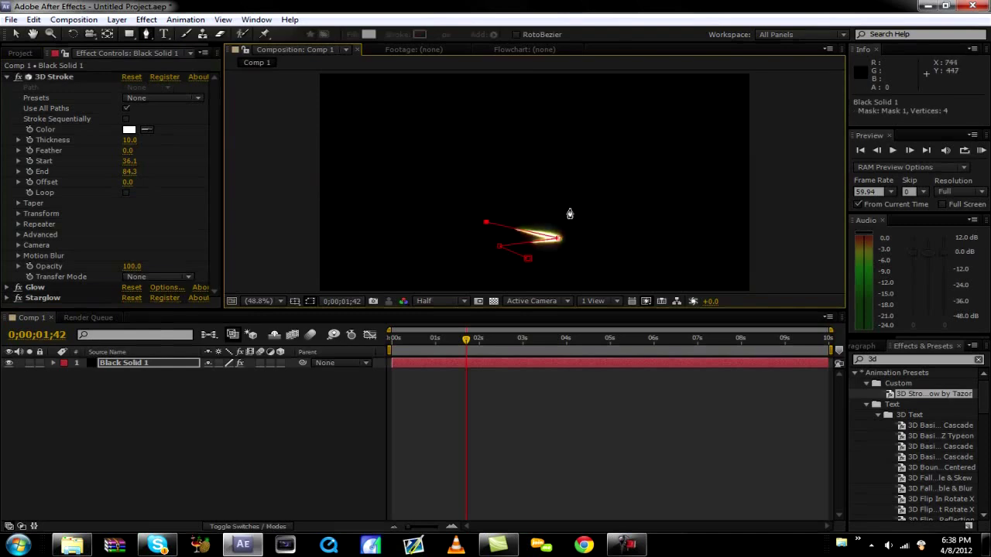
drag(569, 207, 569, 176)
click(477, 168)
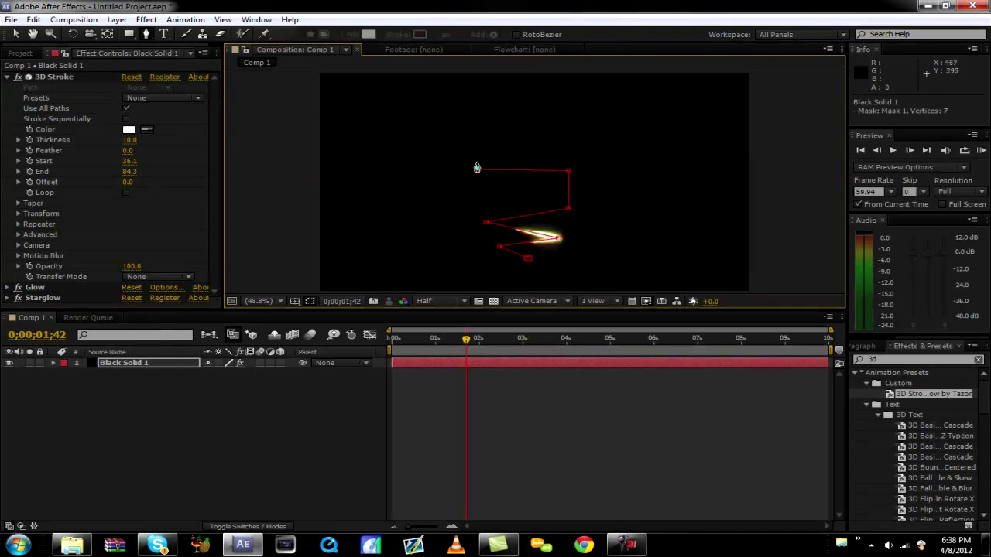
click(462, 169)
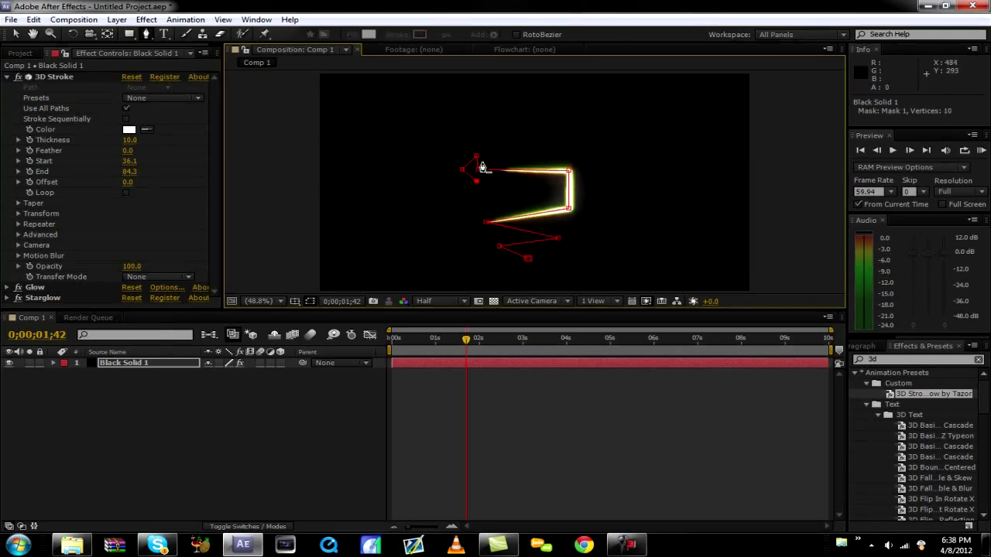
key(ctrl+z)
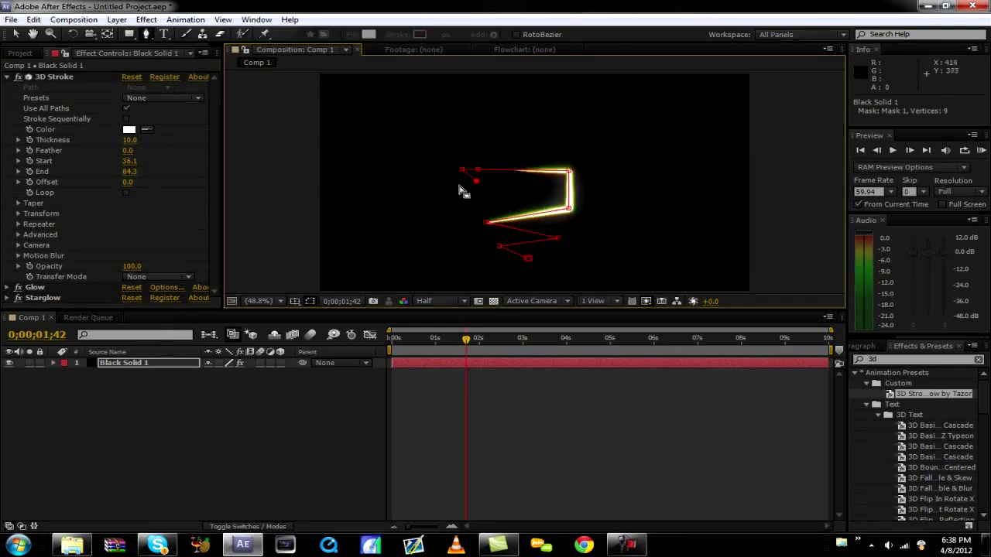
click(476, 157)
click(486, 165)
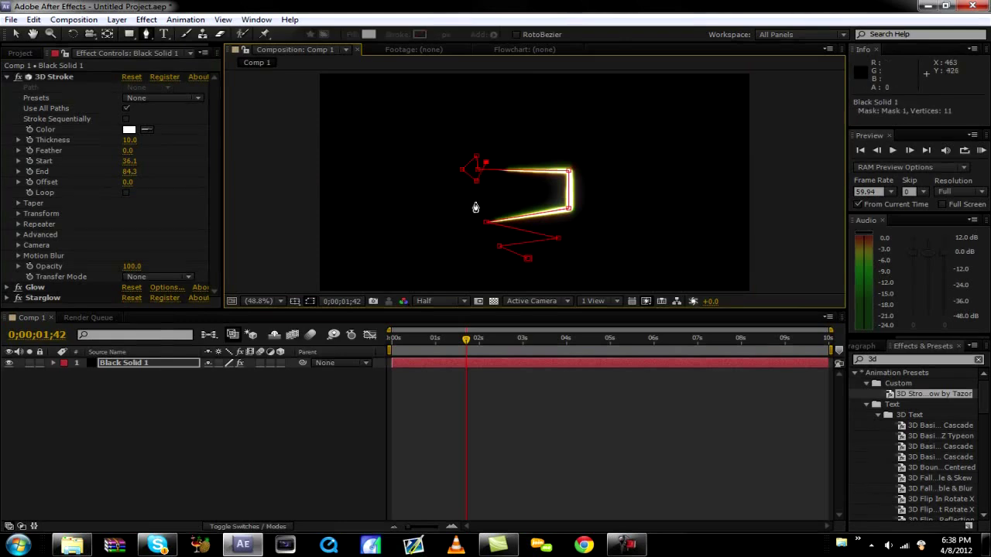
click(178, 238)
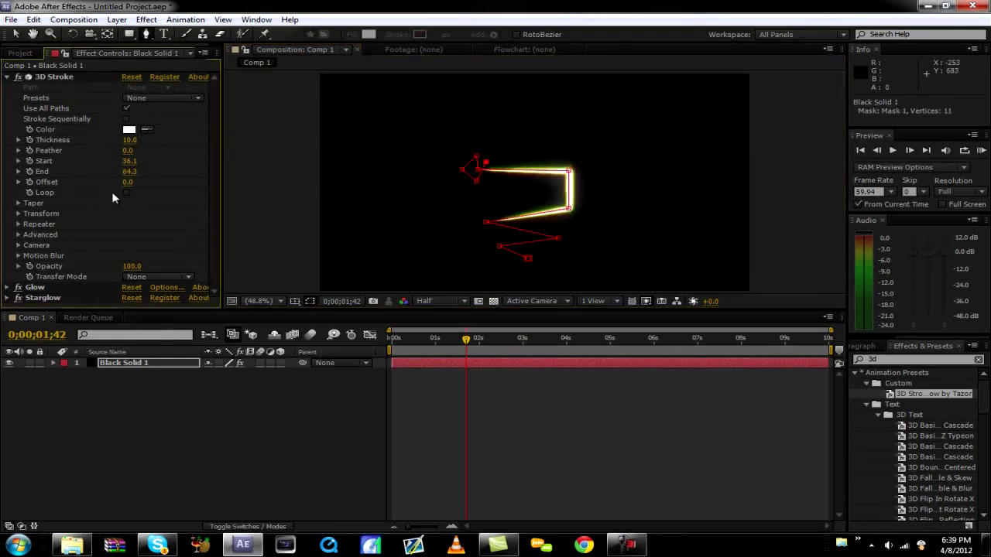
Set Taper End Thickness to 100 and make the stroke run from Start 0 to End 100
click(17, 203)
mouse_move(128, 234)
mouse_down()
mouse_move(385, 217)
mouse_move(252, 217)
mouse_up()
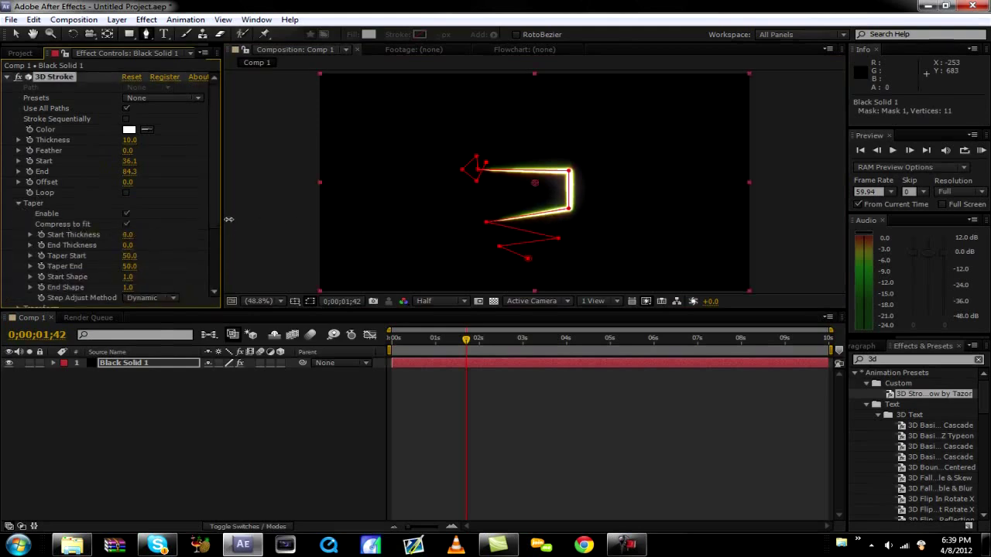
drag(132, 245, 319, 223)
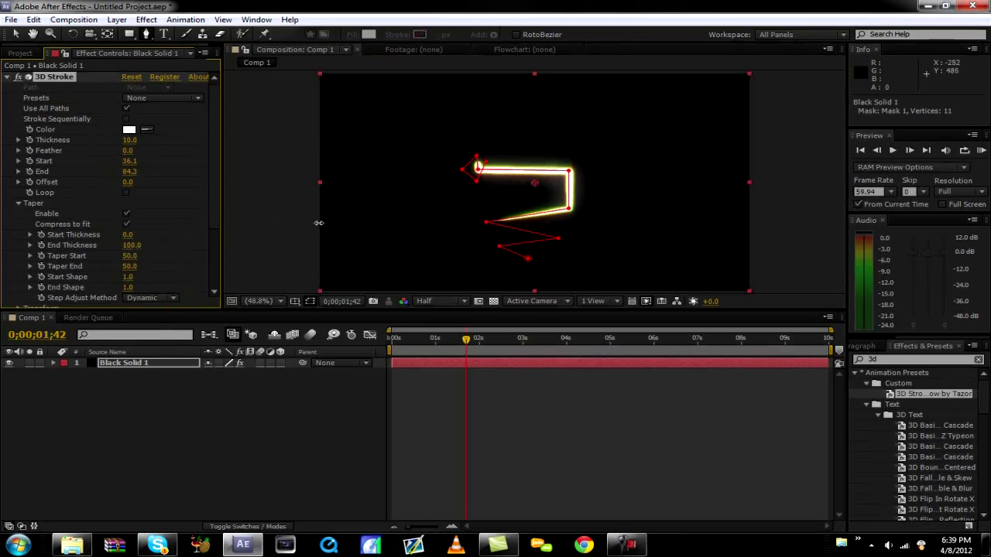
click(127, 265)
drag(129, 159, 162, 171)
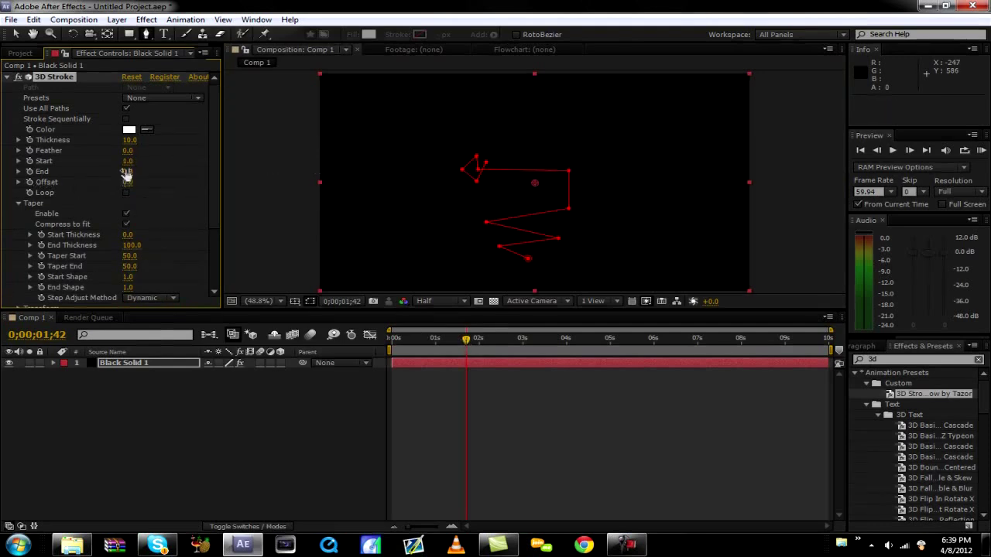
mouse_move(127, 171)
mouse_down()
mouse_move(371, 171)
mouse_move(431, 186)
mouse_up()
drag(137, 164, 122, 160)
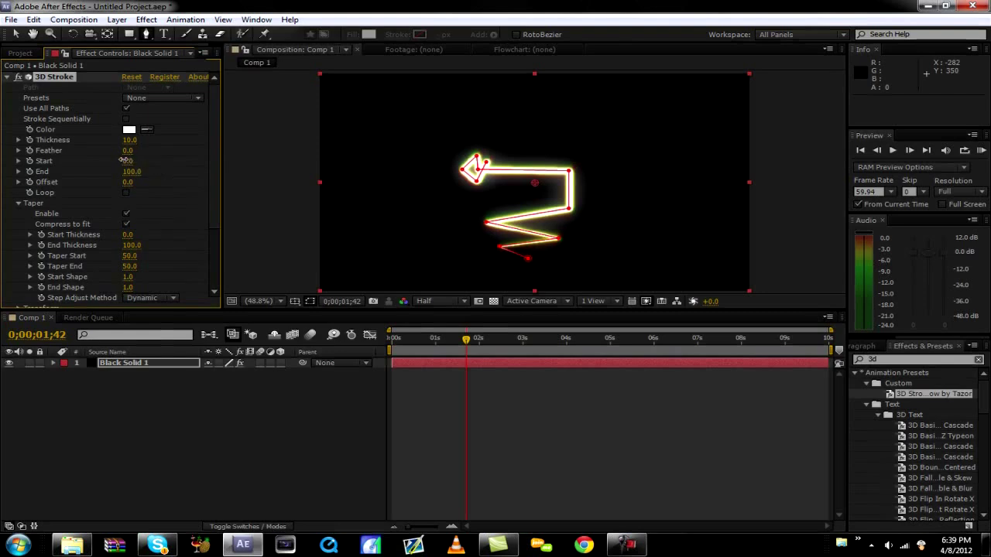
click(265, 415)
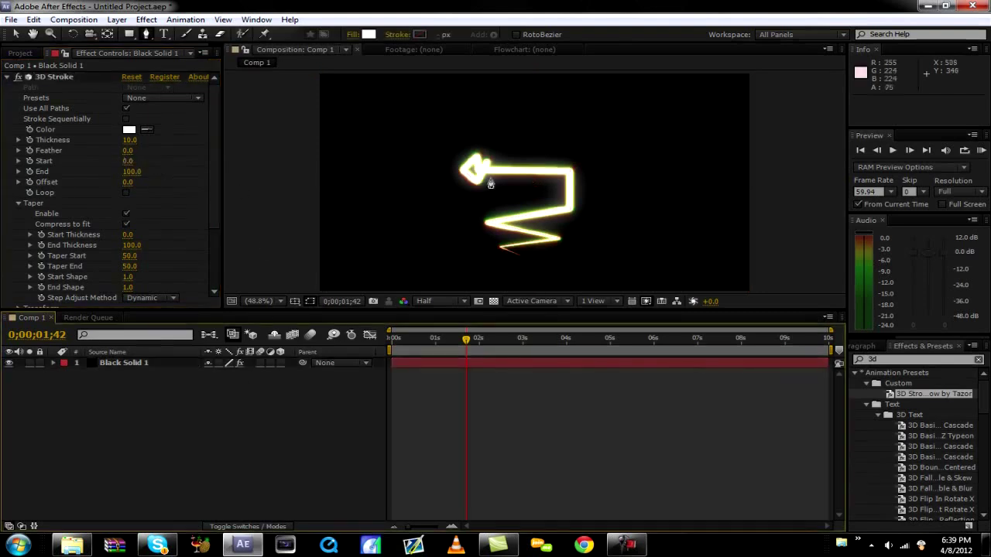
Drag the mask's top-left vertices with the Selection tool to reshape the arrowhead
click(16, 34)
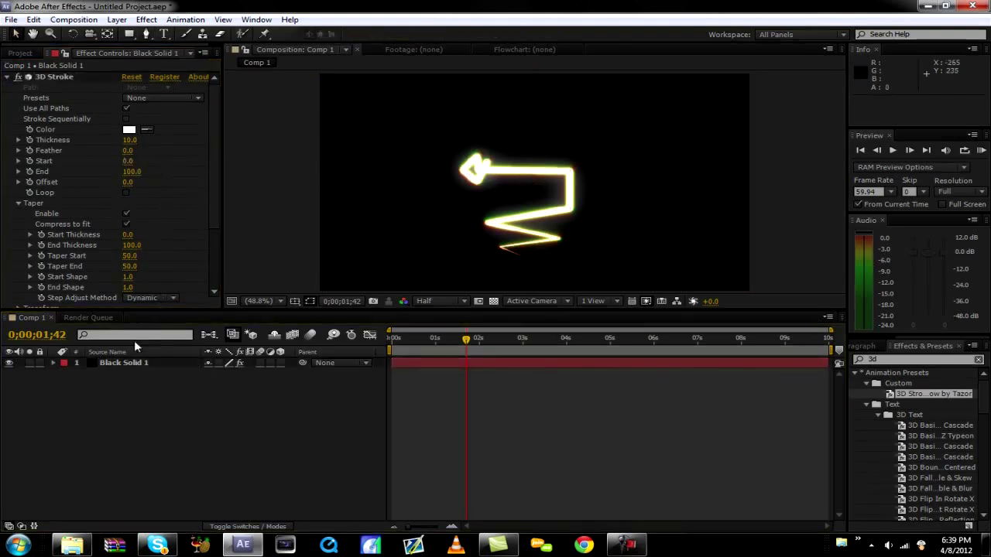
click(123, 363)
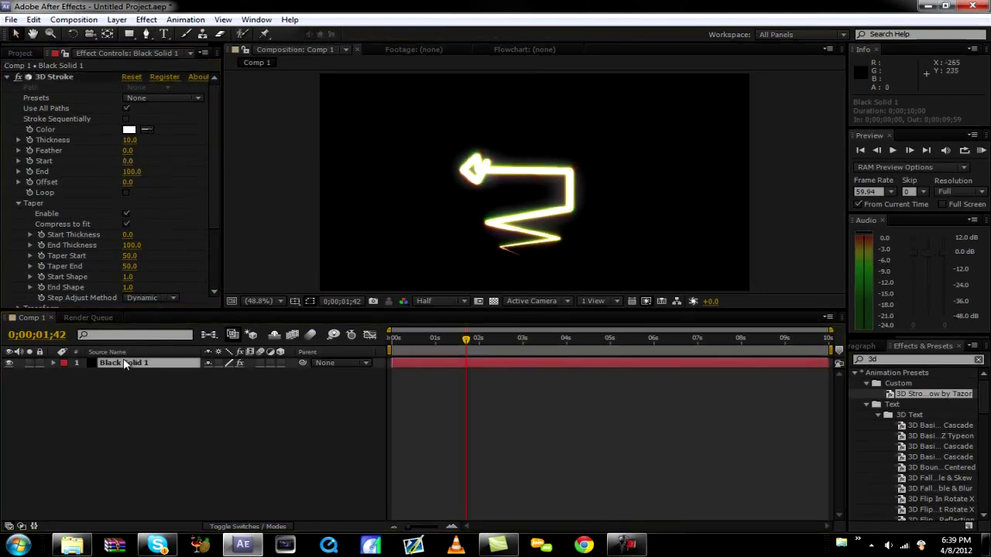
drag(482, 163, 479, 171)
click(473, 173)
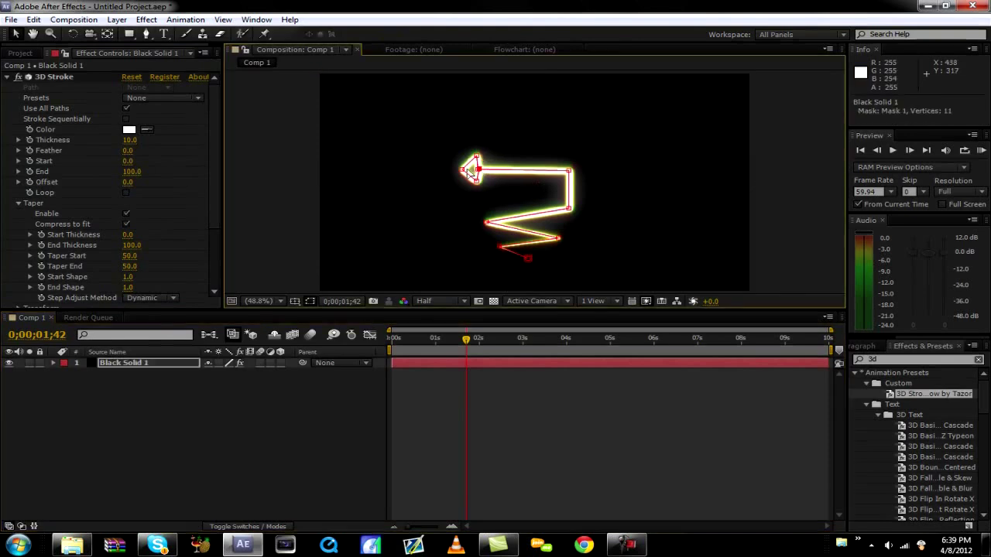
mouse_move(465, 172)
mouse_down()
mouse_move(456, 169)
mouse_move(478, 172)
mouse_move(469, 168)
mouse_up()
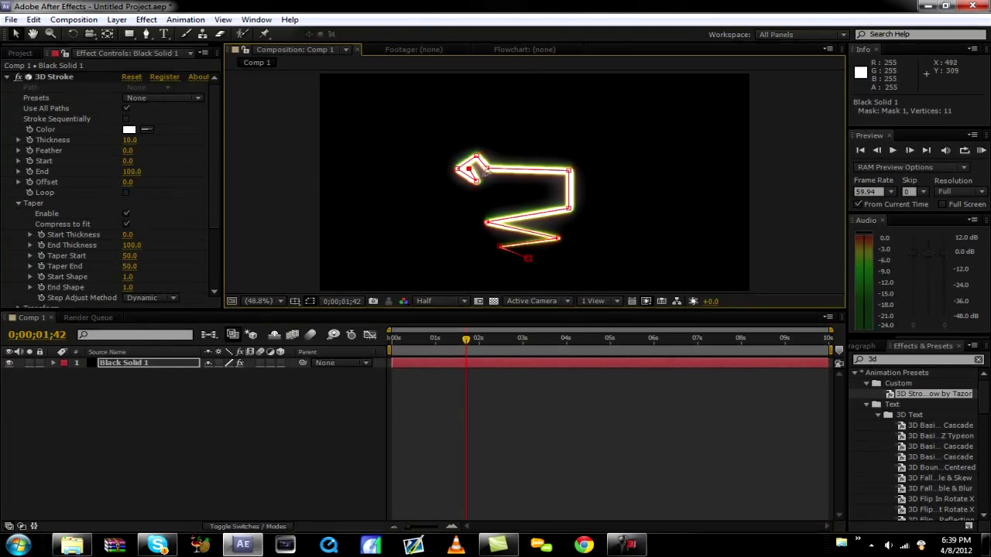
drag(485, 171, 475, 172)
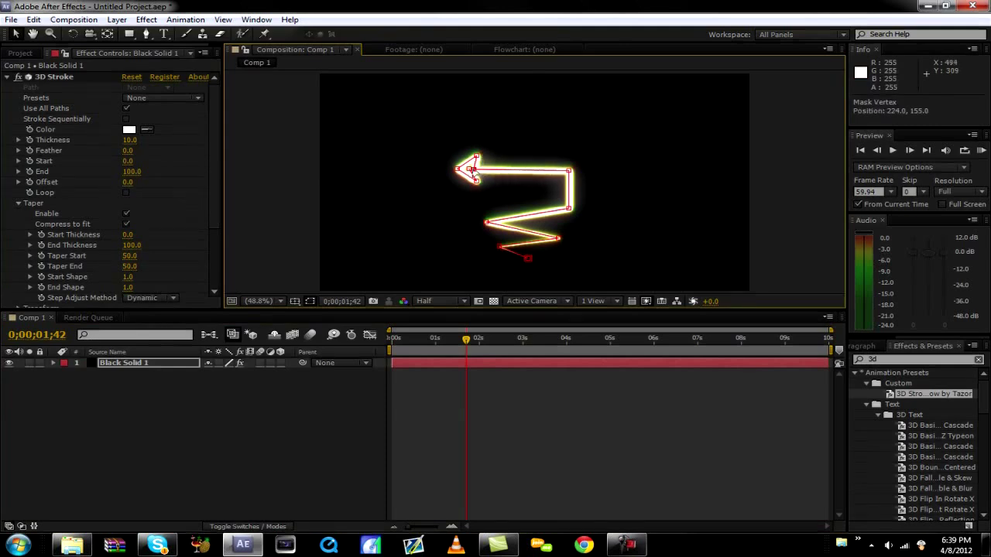
click(164, 472)
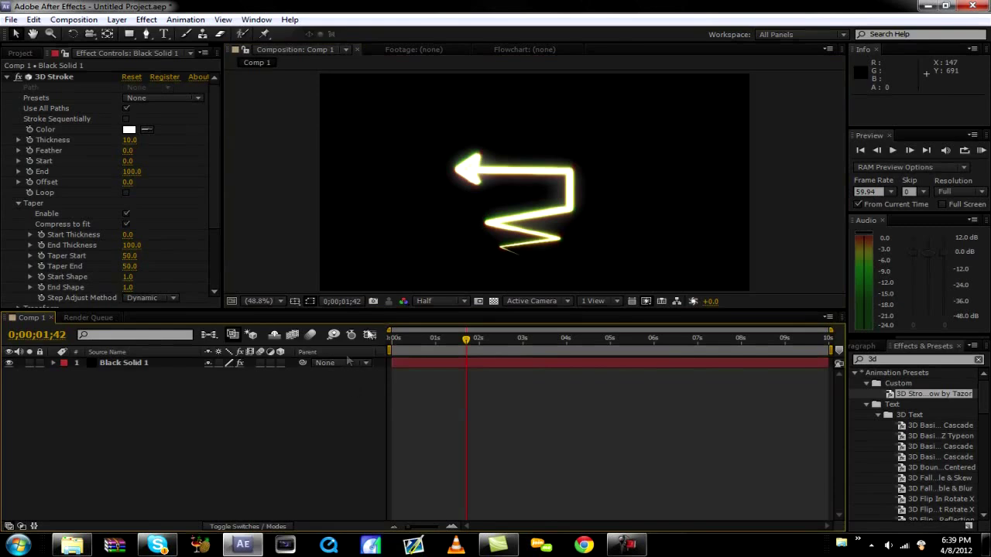
Keyframe the stroke End from 0 at the start to 100 at 0;00;01;58
drag(463, 340, 369, 374)
click(19, 205)
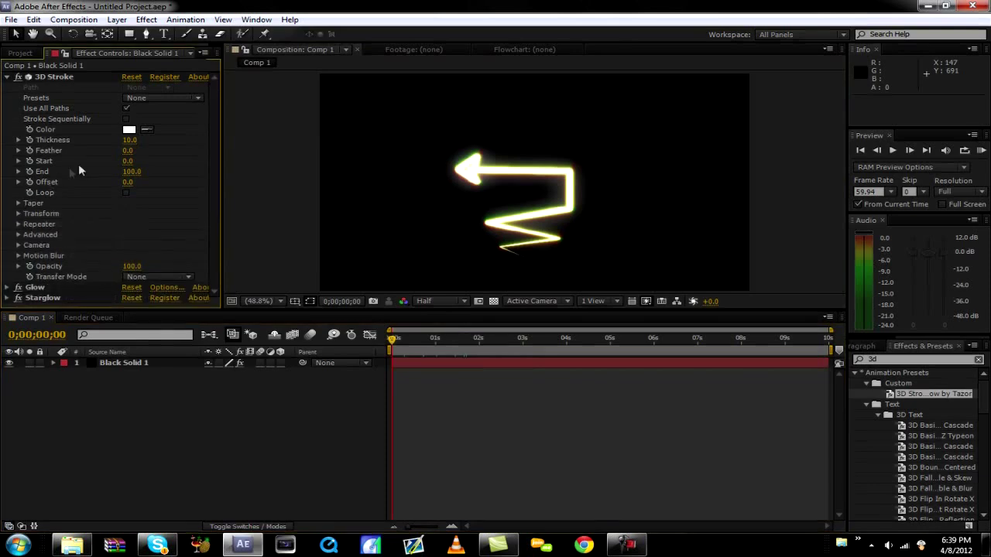
drag(129, 171, 21, 188)
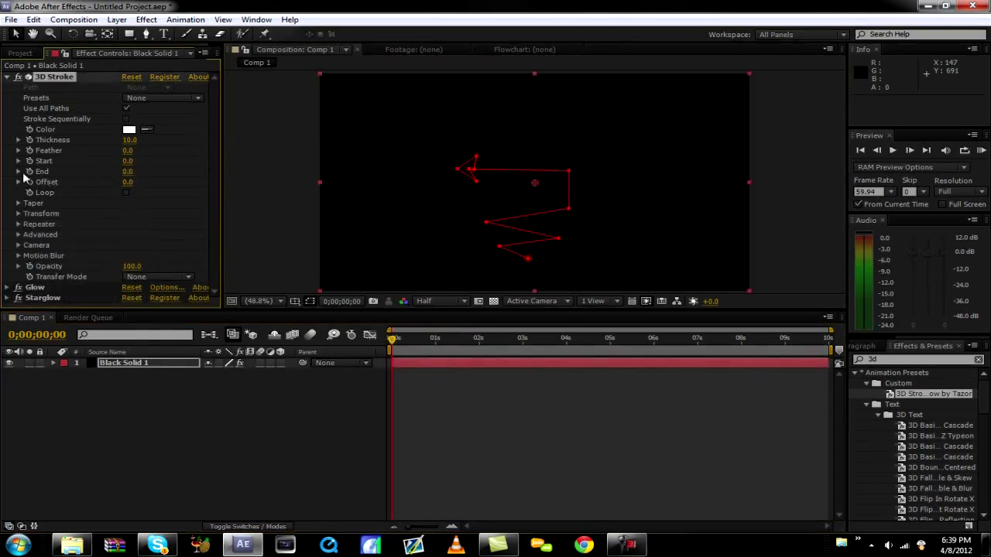
drag(396, 340, 481, 342)
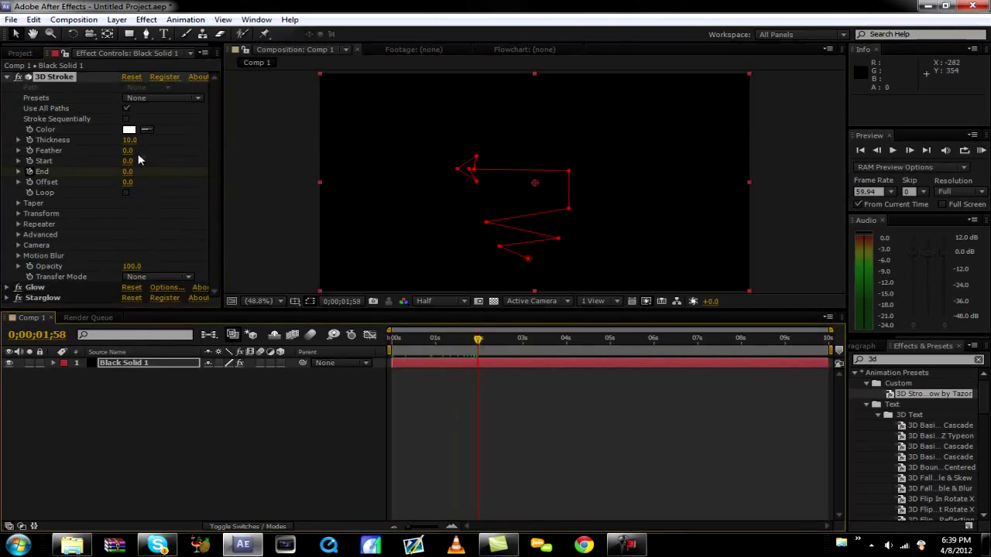
drag(128, 172, 217, 172)
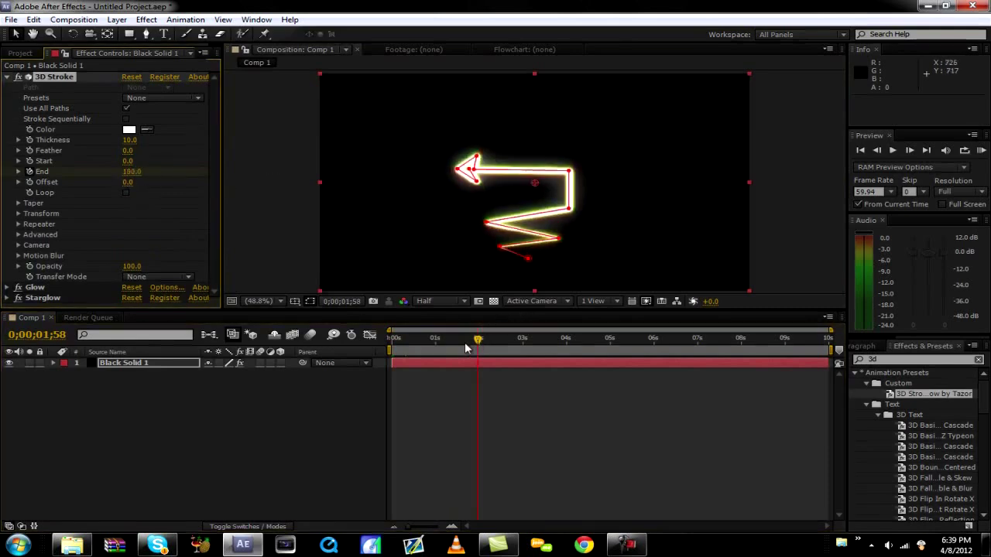
Keyframe the stroke Start from 0;00;01;03 up to 100 later, then scrub to preview
drag(463, 344, 437, 348)
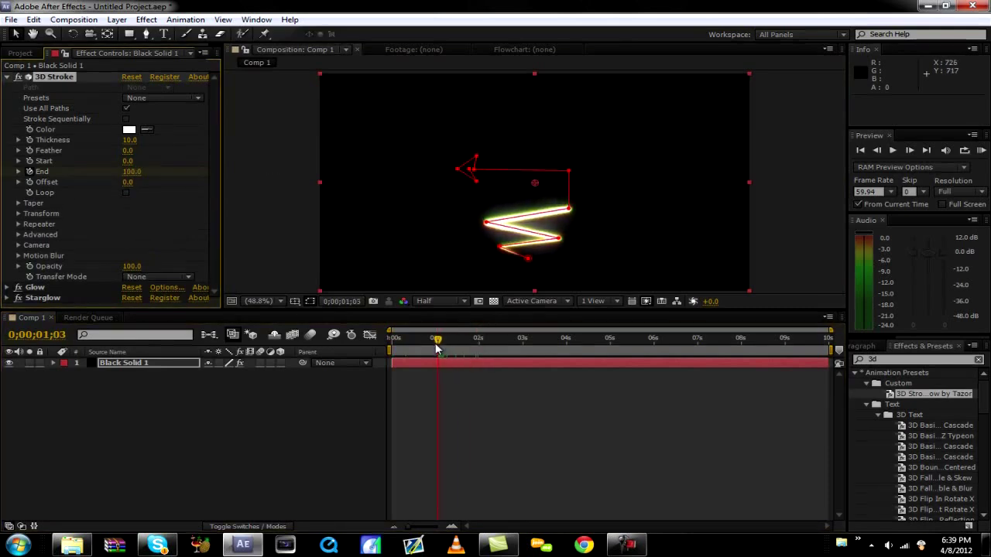
click(29, 171)
drag(437, 341, 522, 348)
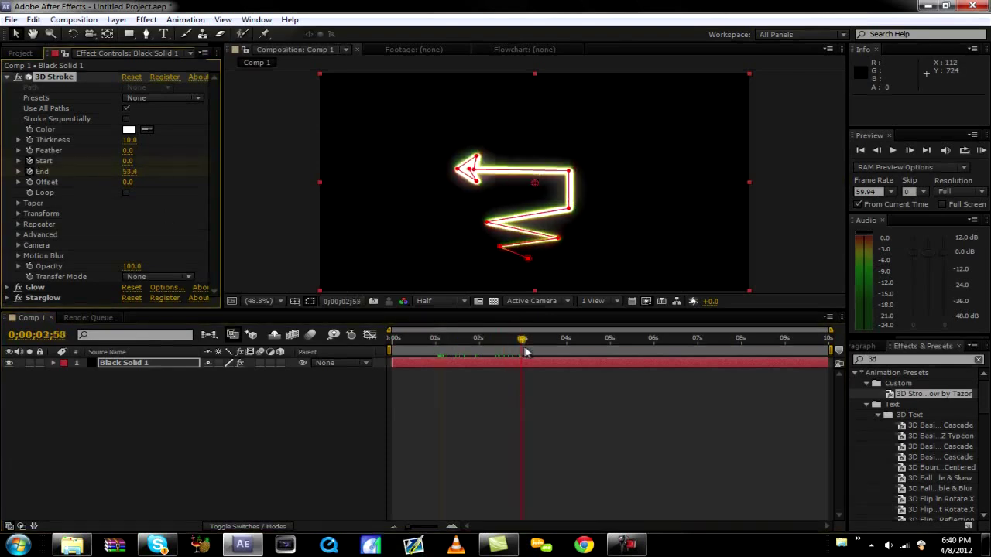
drag(126, 163, 400, 170)
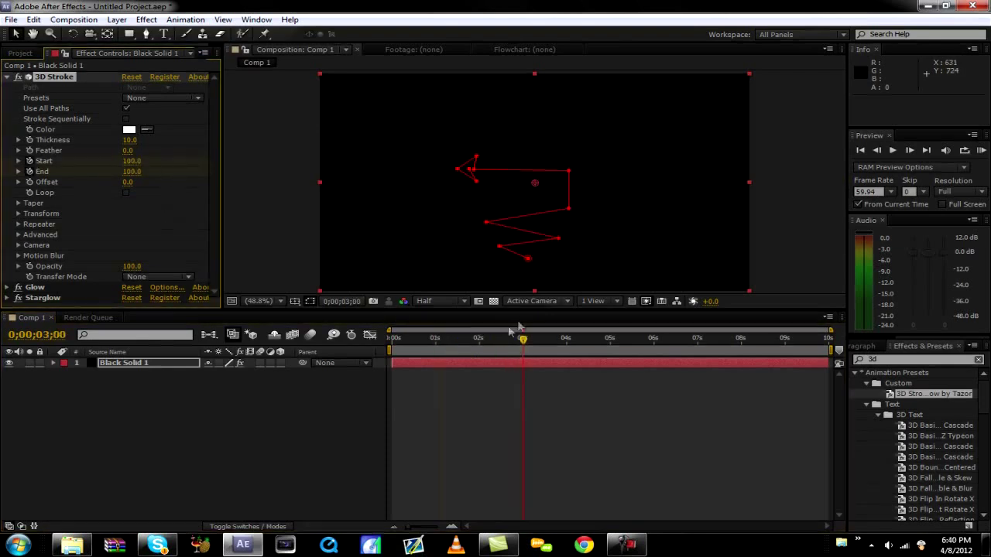
mouse_move(523, 342)
mouse_down()
mouse_move(422, 357)
mouse_move(393, 350)
mouse_move(517, 334)
mouse_move(403, 339)
mouse_up()
click(35, 160)
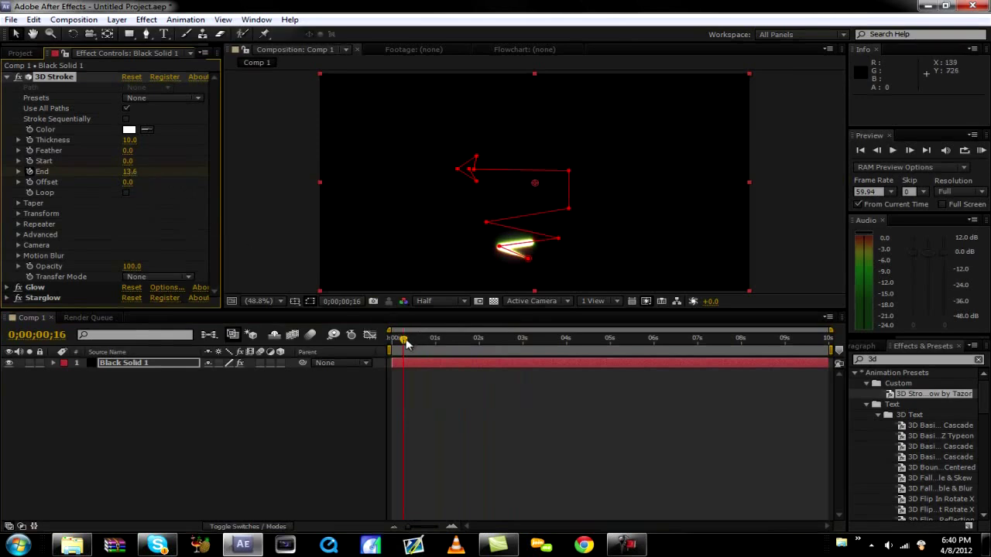
mouse_move(404, 341)
mouse_down()
mouse_move(368, 351)
mouse_move(540, 339)
mouse_up()
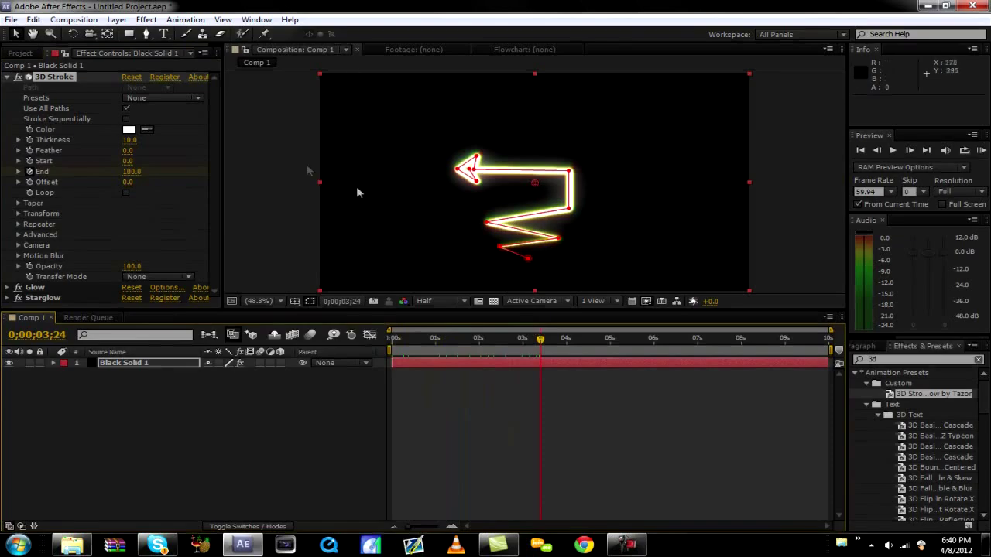
click(91, 543)
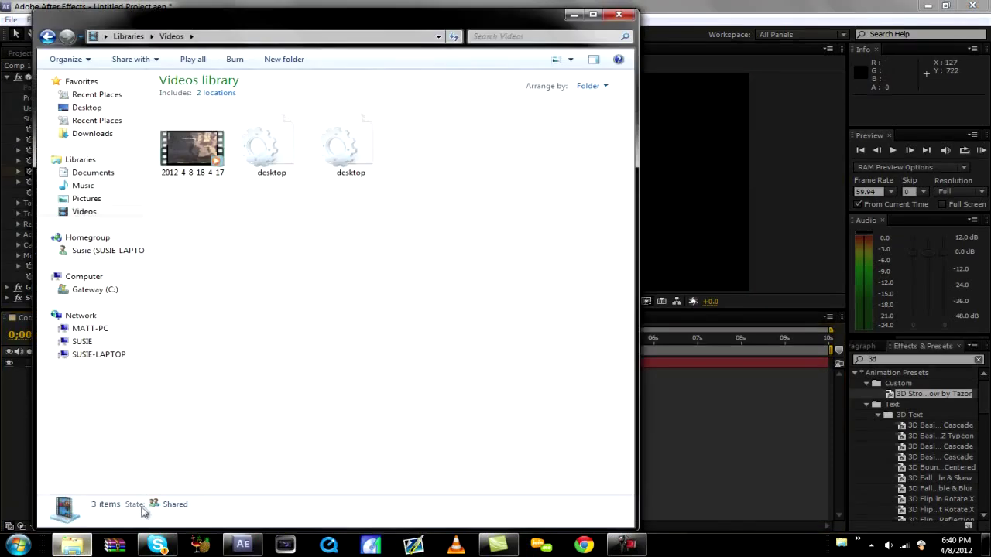
Close the Videos library and browse the Triangle, Circle and Arrow clips in 3d Stroke Presets
click(618, 15)
click(928, 6)
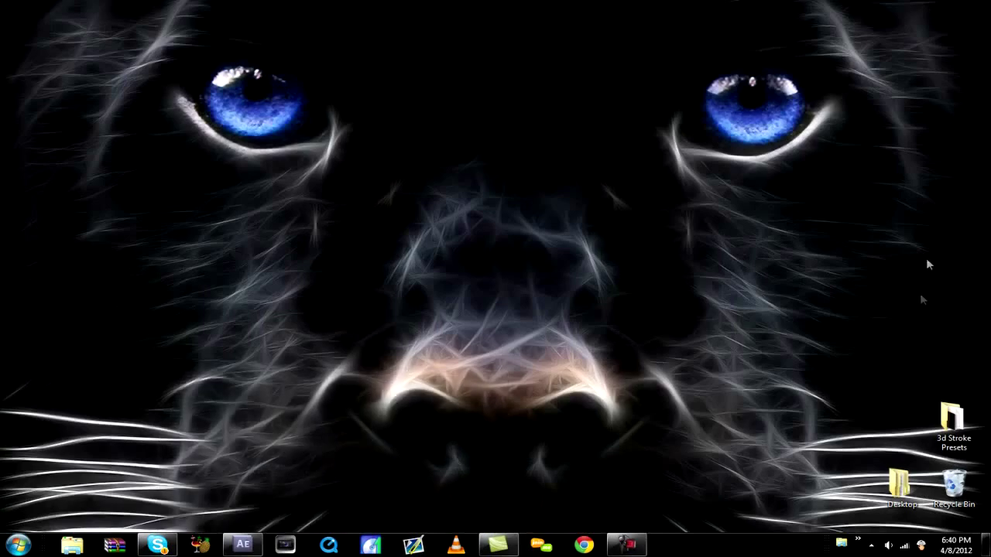
double_click(953, 434)
click(449, 124)
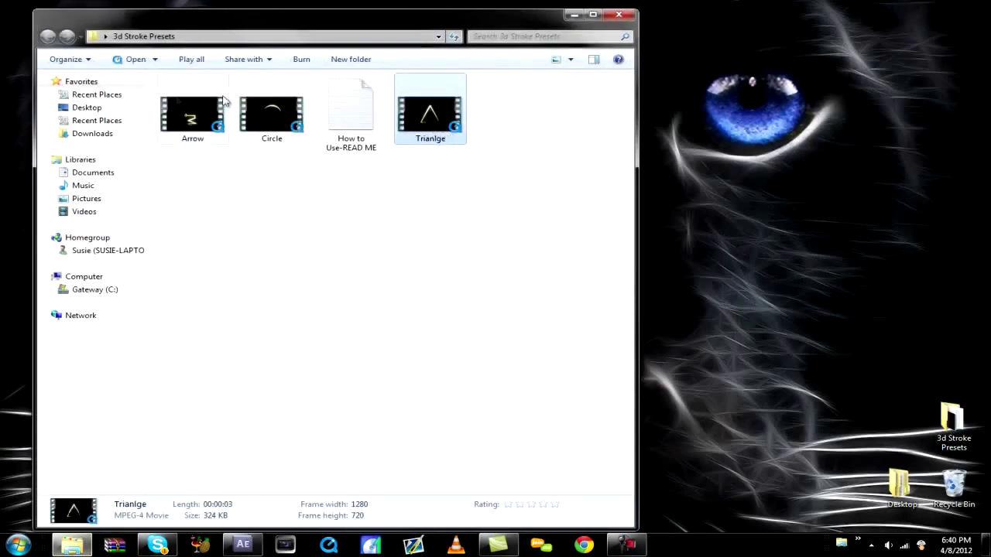
click(240, 112)
click(186, 115)
click(619, 16)
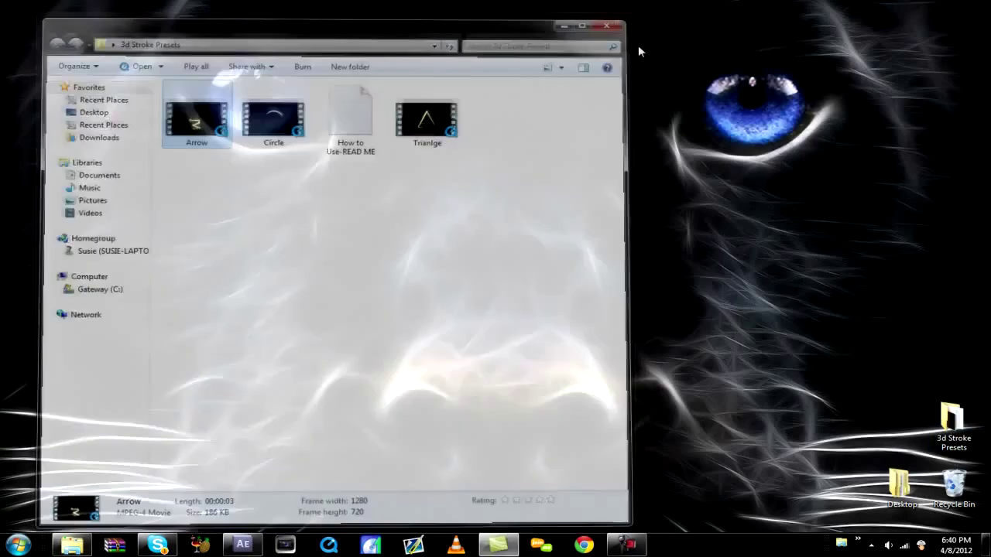
Delete Black Solid 1 from Comp 1 and minimise After Effects
click(243, 545)
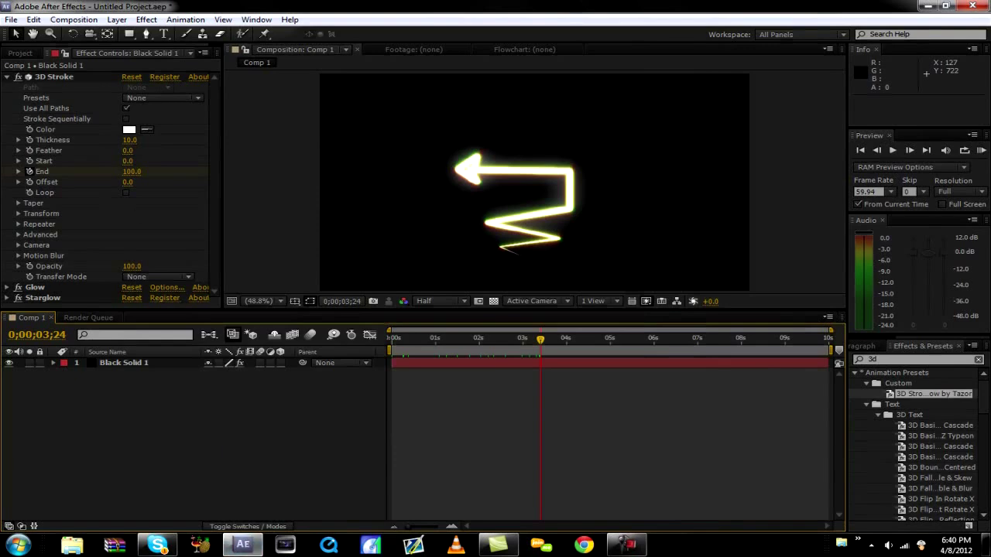
click(17, 54)
click(114, 365)
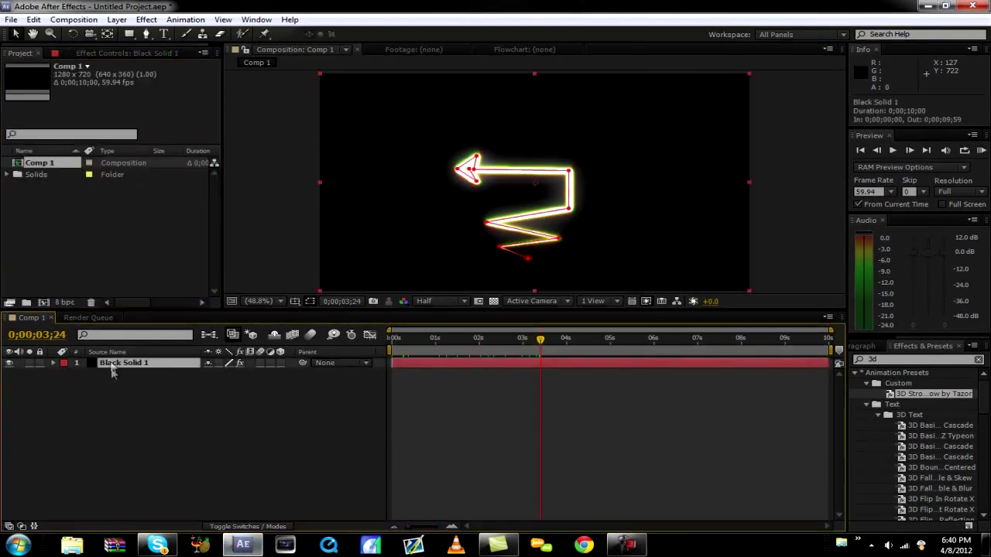
key(Delete)
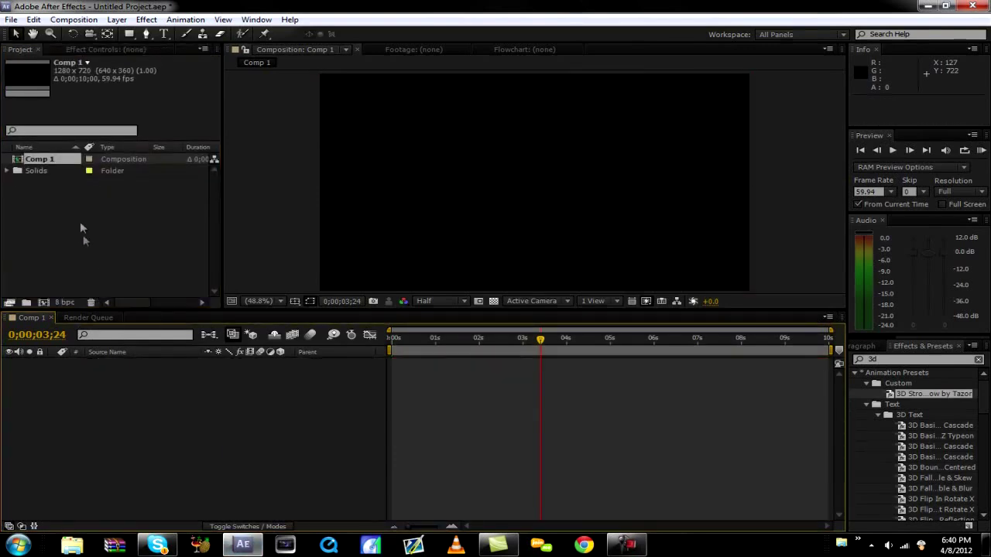
click(80, 221)
click(926, 6)
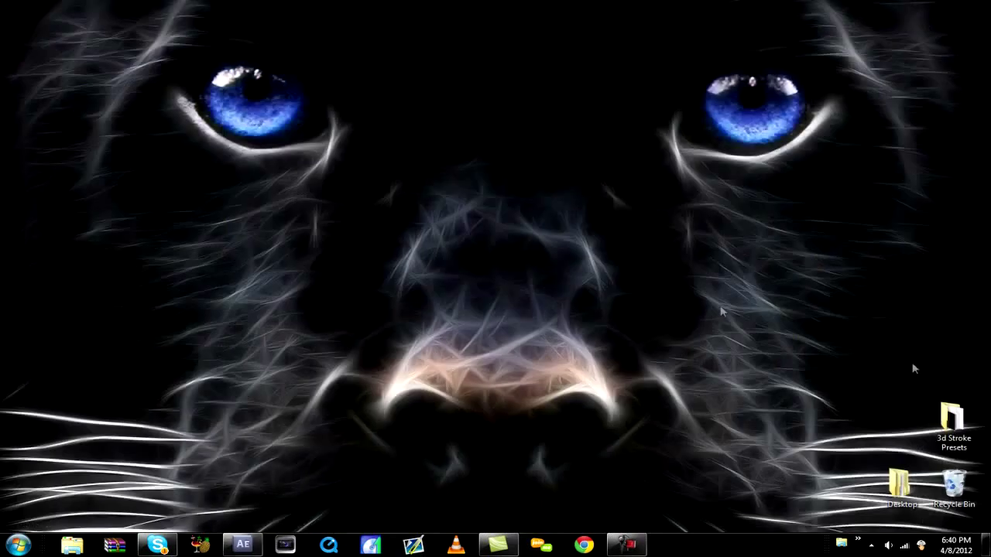
Import Circle.mp4 and 3 feed highrise.mp4 from Explorer into the Project panel
double_click(960, 432)
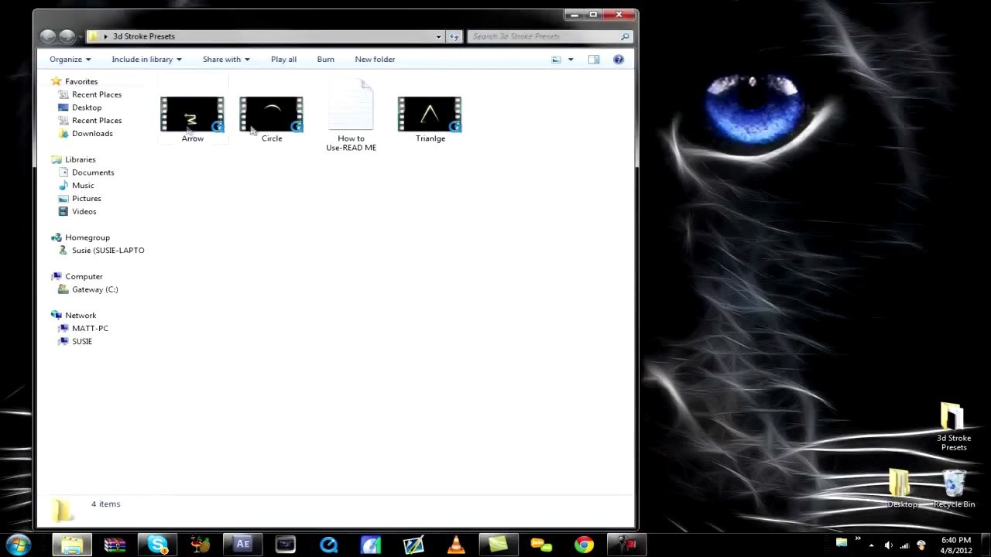
mouse_move(271, 116)
mouse_down()
mouse_move(398, 443)
mouse_move(242, 545)
mouse_move(107, 255)
mouse_move(120, 279)
mouse_up()
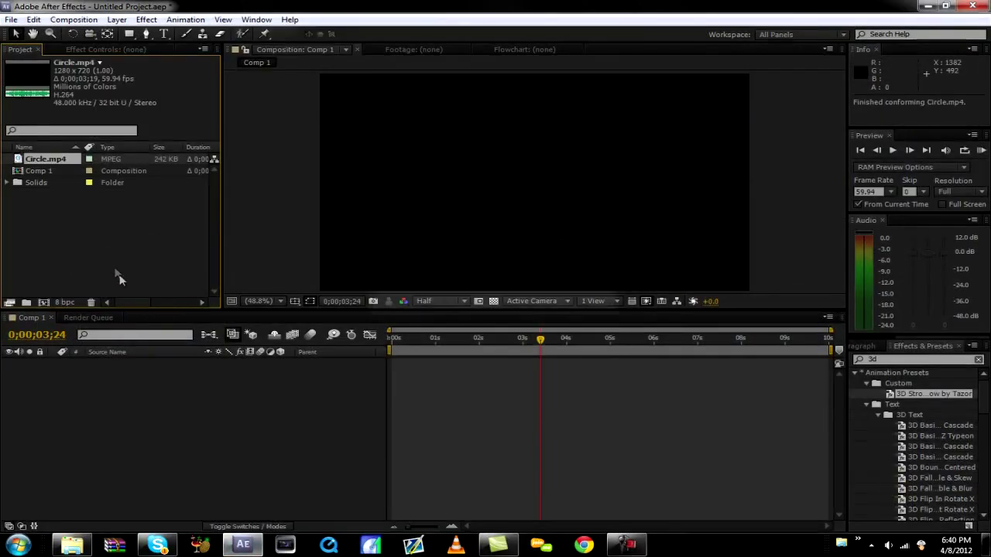
click(72, 545)
click(86, 108)
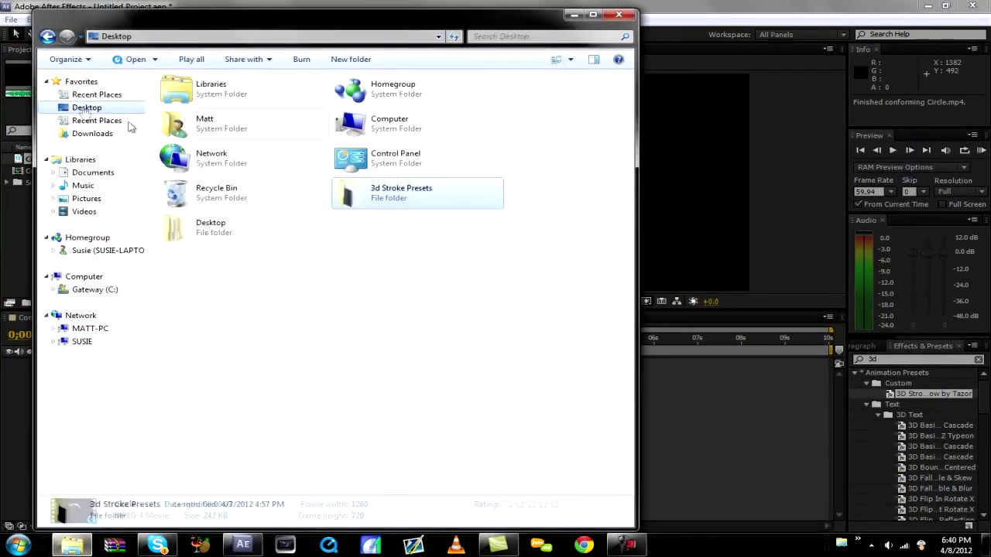
double_click(235, 236)
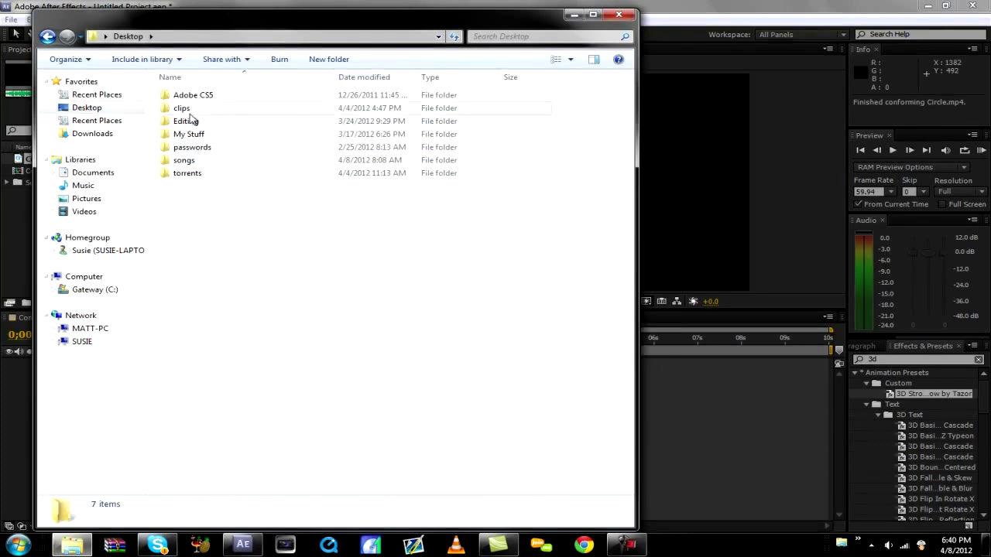
double_click(190, 108)
click(188, 133)
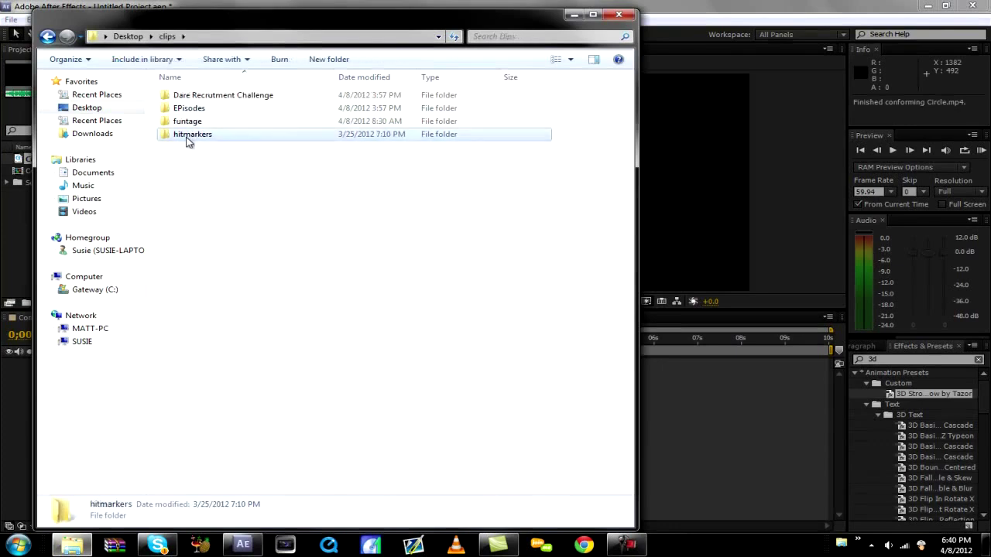
double_click(189, 109)
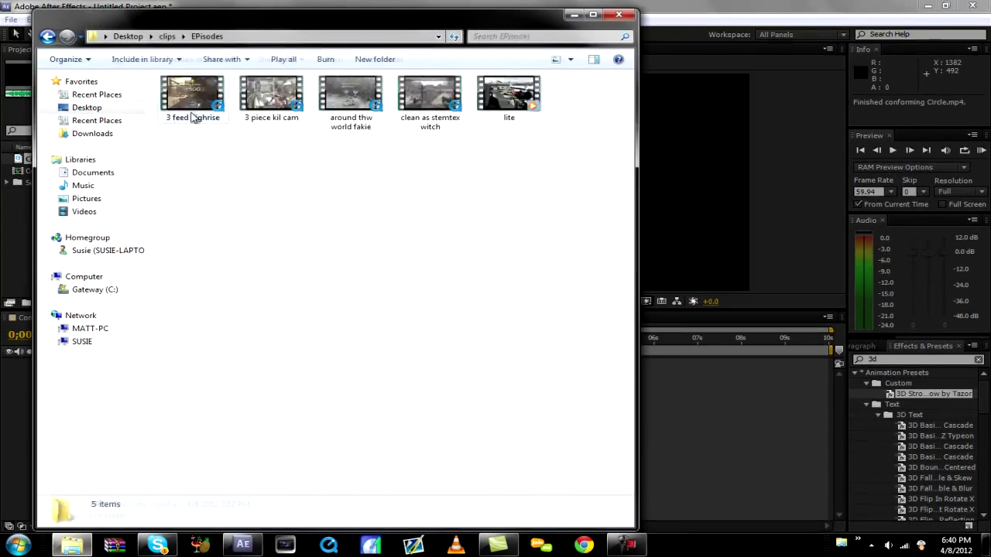
click(190, 93)
drag(190, 92, 23, 232)
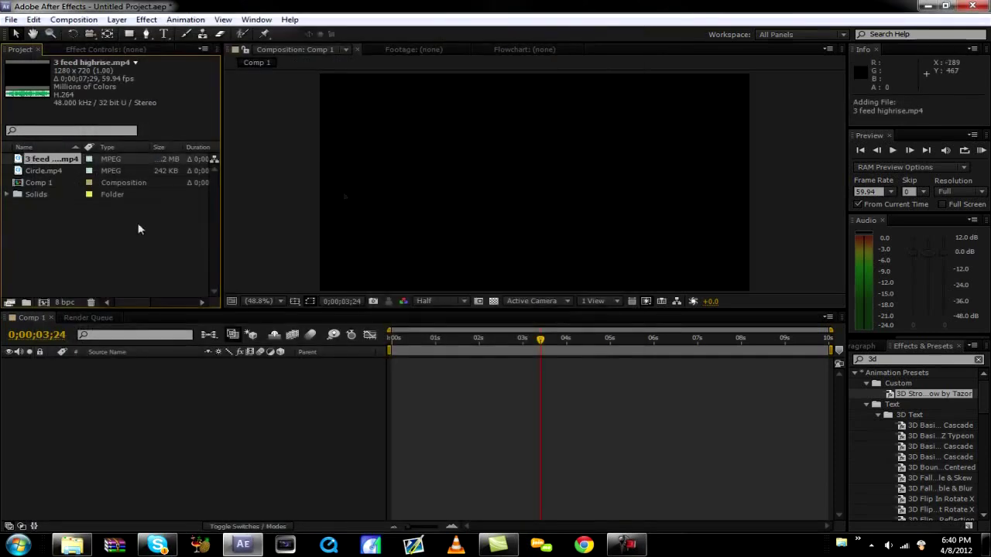
Layer Circle.mp4 above 3 feed highrise in Comp 1, starting it at 0;00;01;46
drag(48, 164, 438, 409)
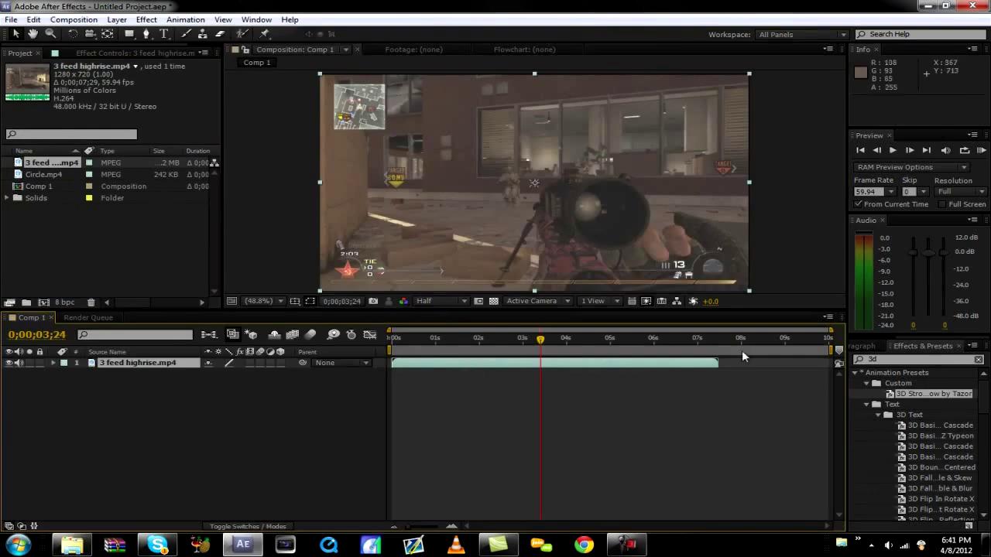
ctrl+click(36, 175)
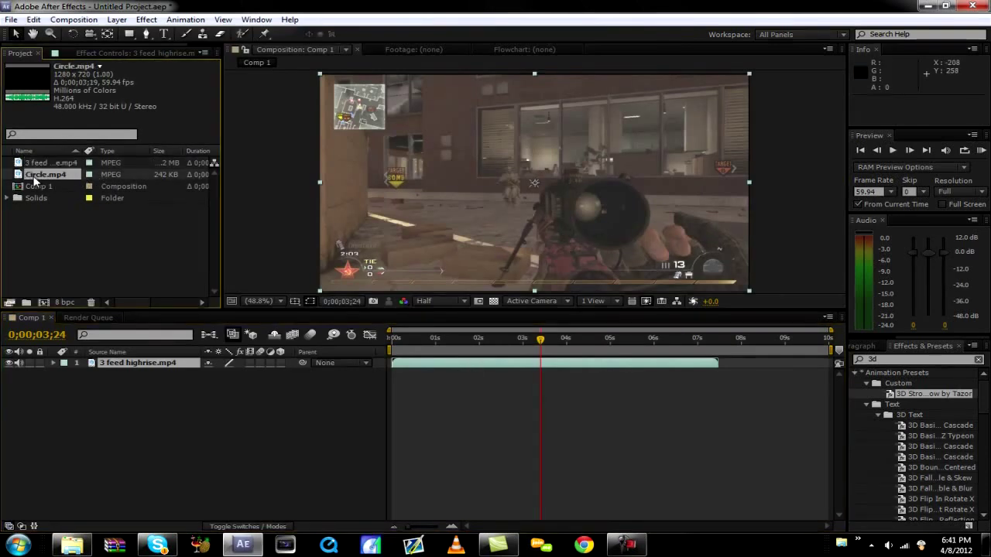
drag(34, 178, 527, 183)
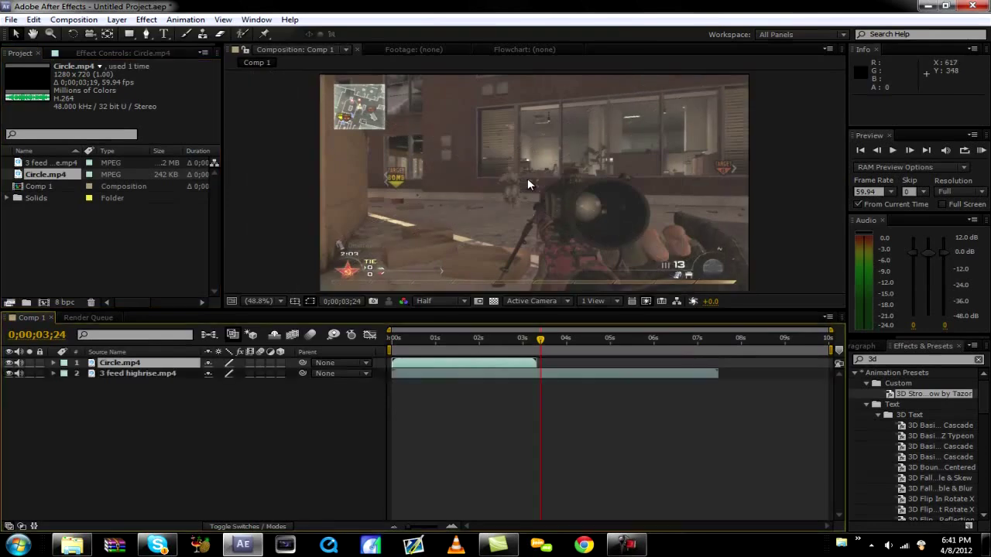
drag(478, 369, 556, 368)
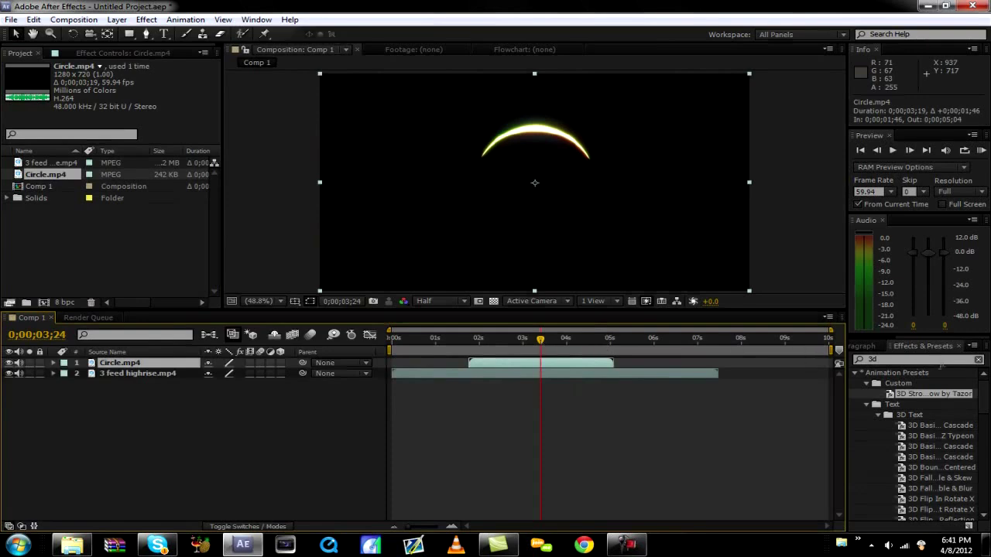
click(929, 360)
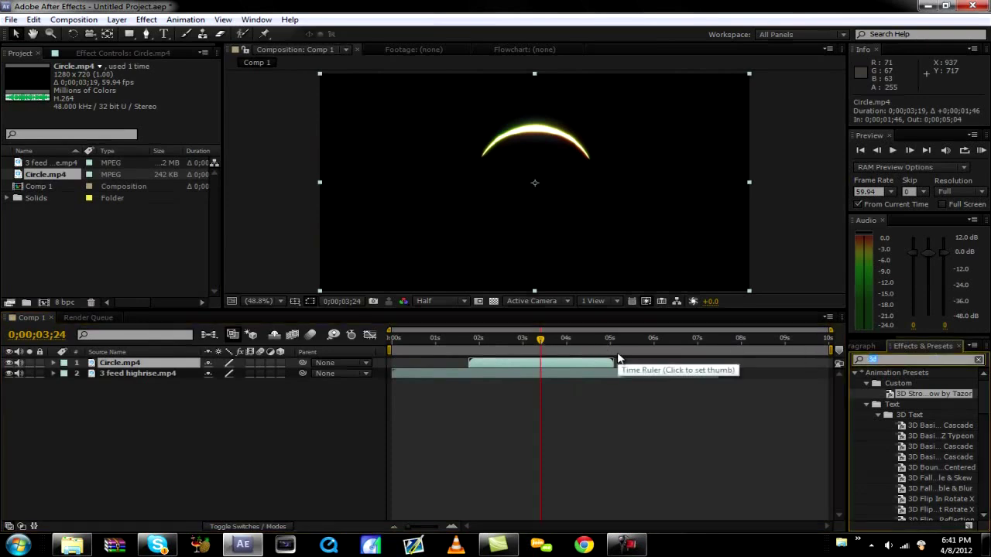
text(color key)
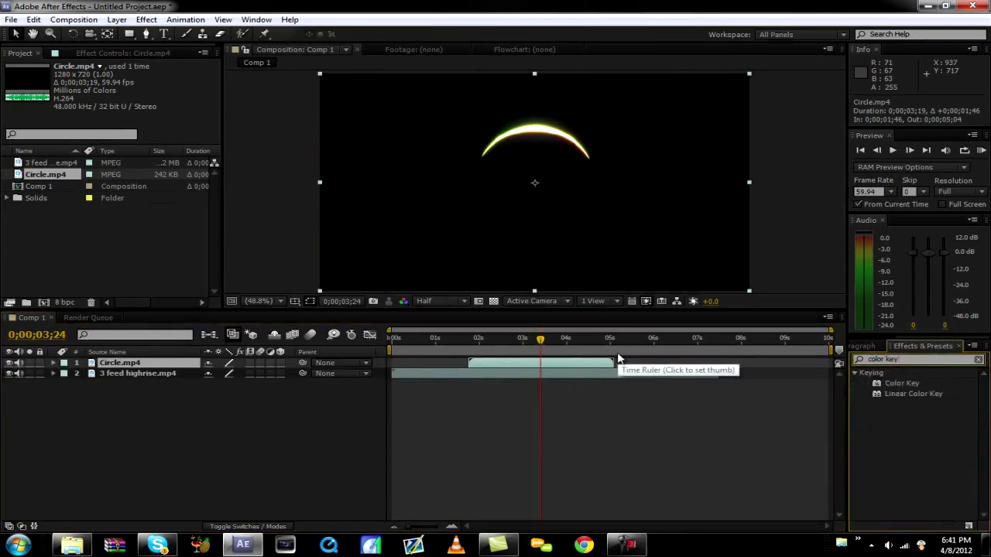
drag(926, 385, 580, 362)
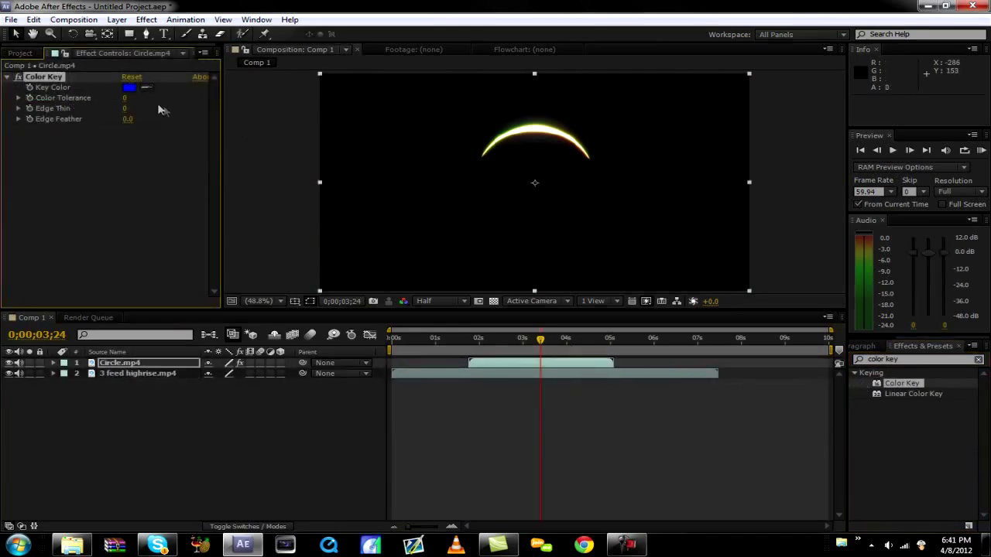
click(128, 89)
drag(213, 213, 377, 506)
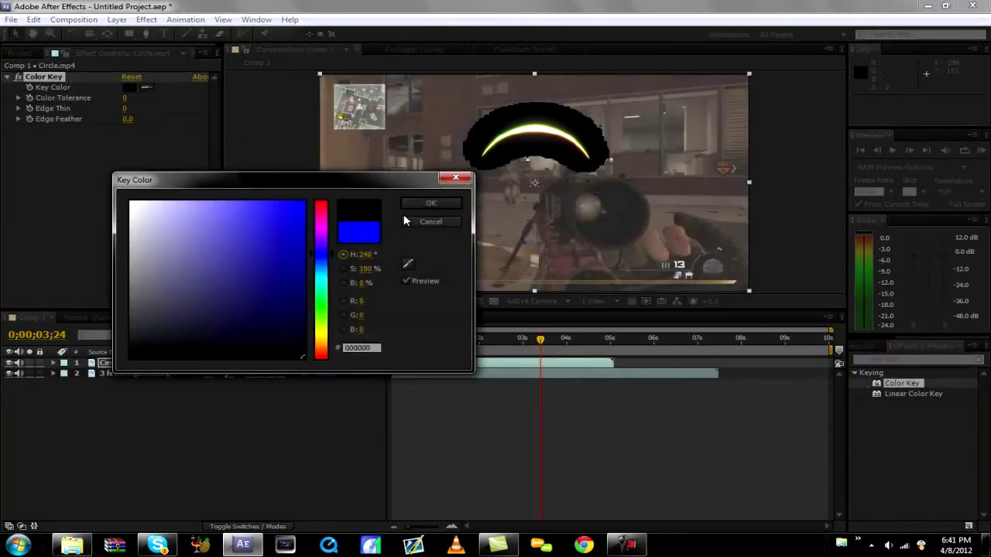
click(430, 203)
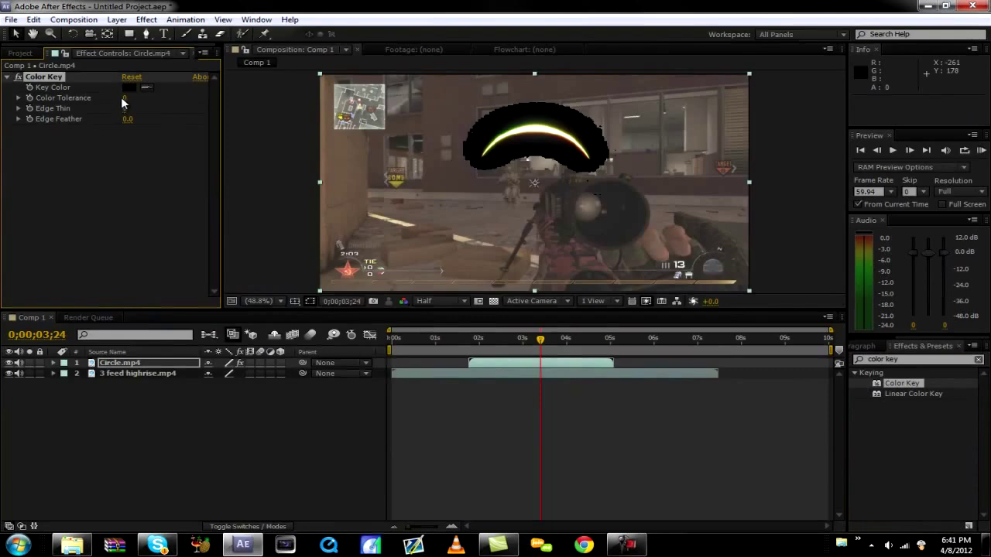
drag(124, 98, 184, 101)
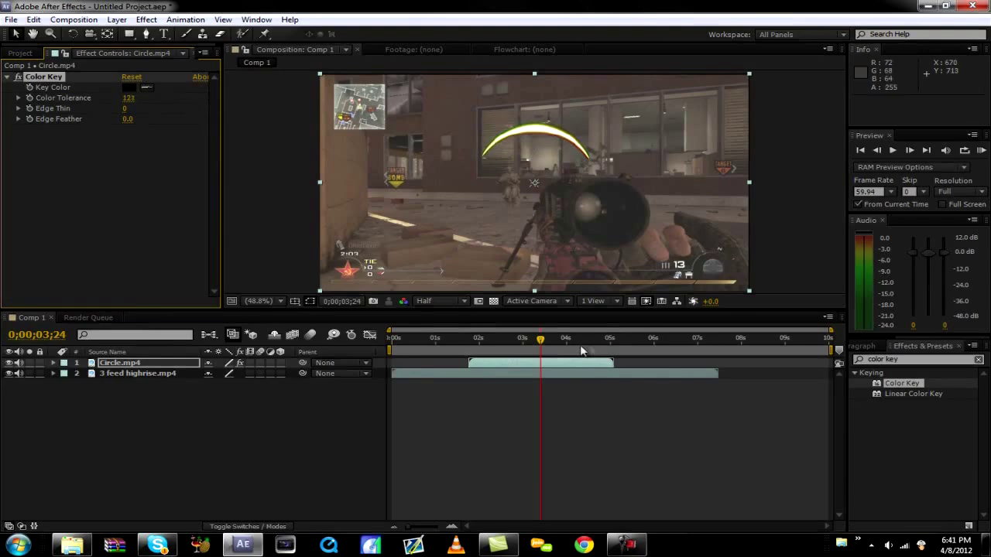
click(522, 341)
drag(522, 346, 560, 343)
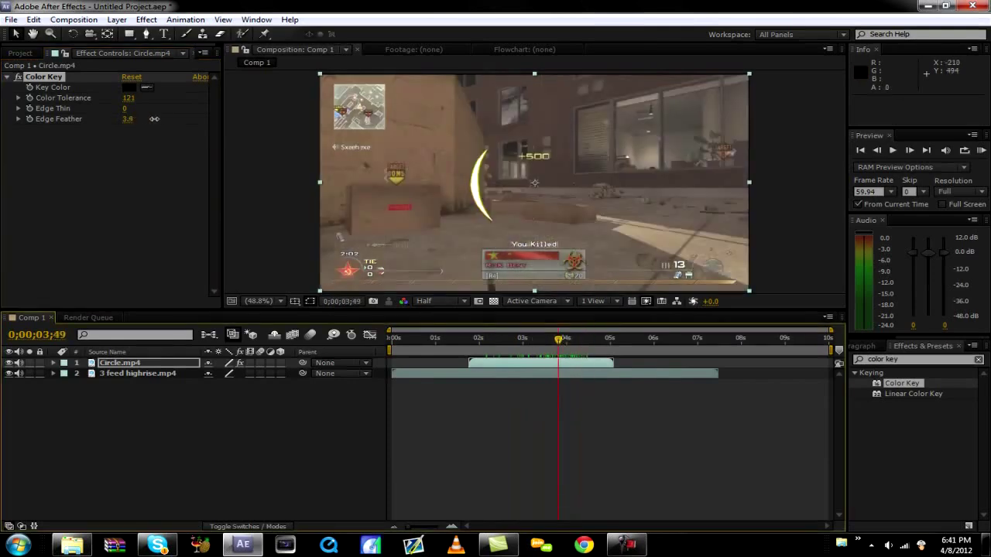
drag(178, 119, 185, 119)
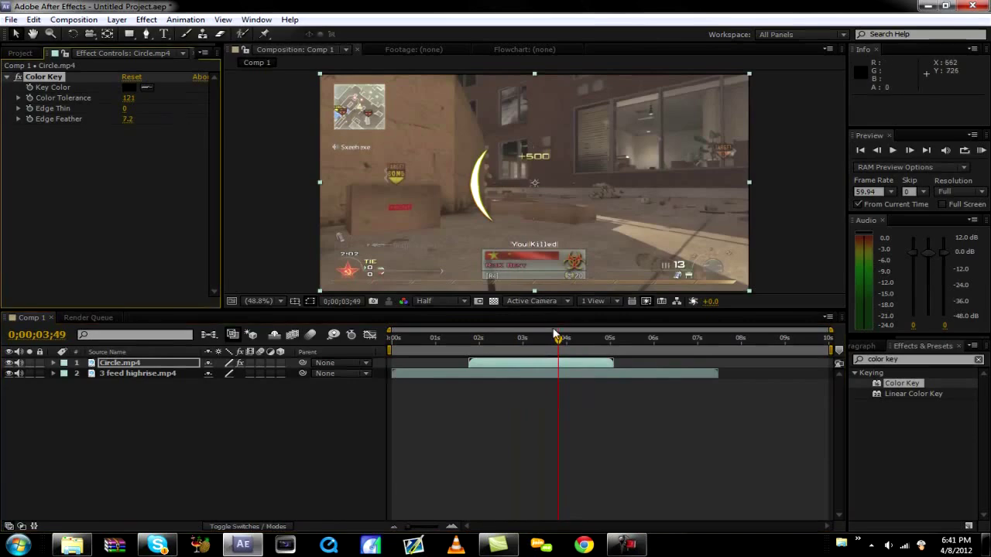
drag(558, 340, 600, 331)
click(32, 80)
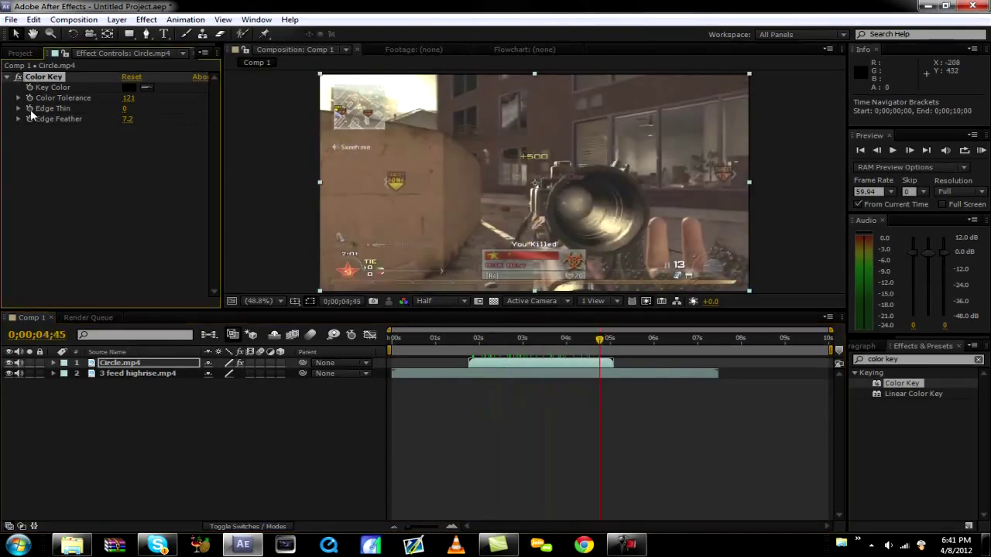
key(Delete)
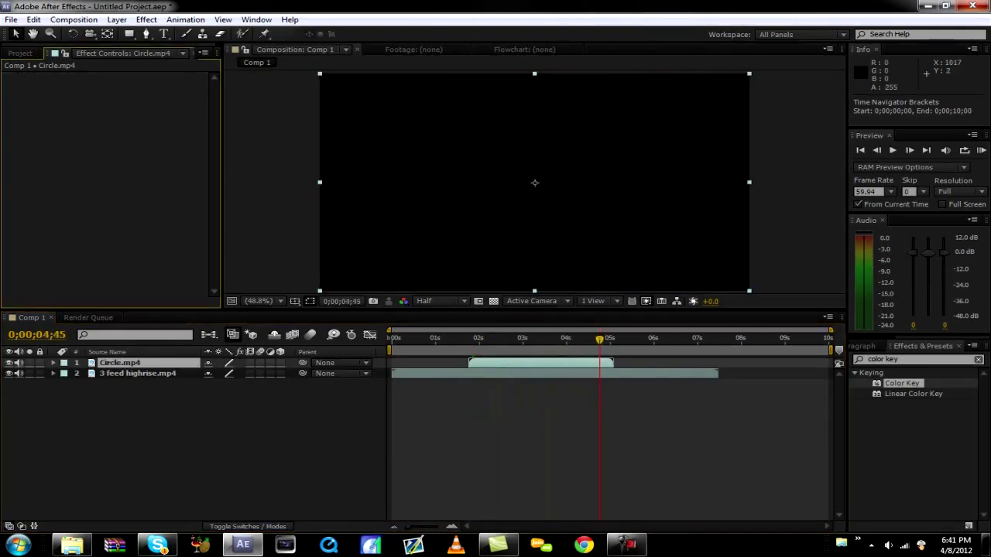
Quit After Effects without saving, launch Vegas Pro 10 and add 3 feed highrise to its timeline
key(ctrl+q)
click(508, 287)
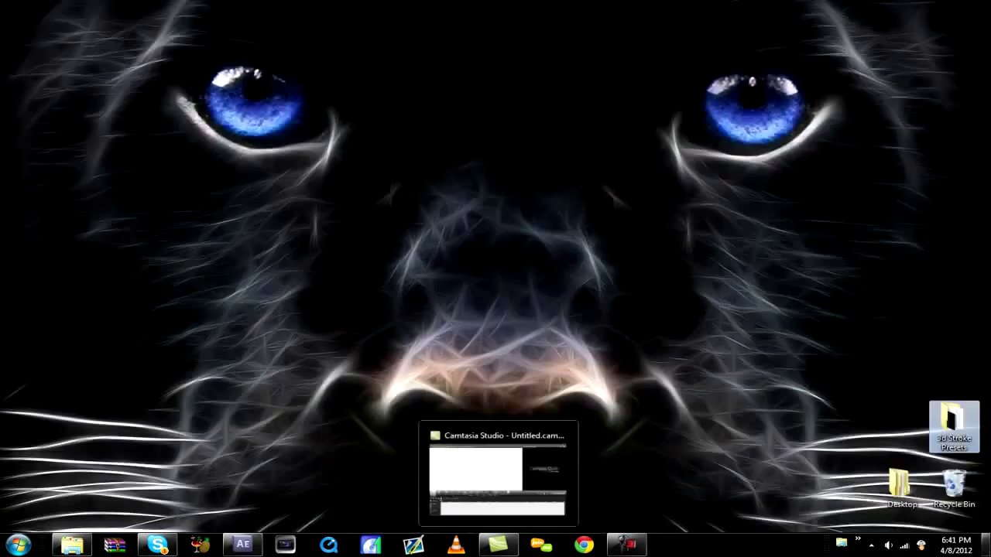
click(284, 544)
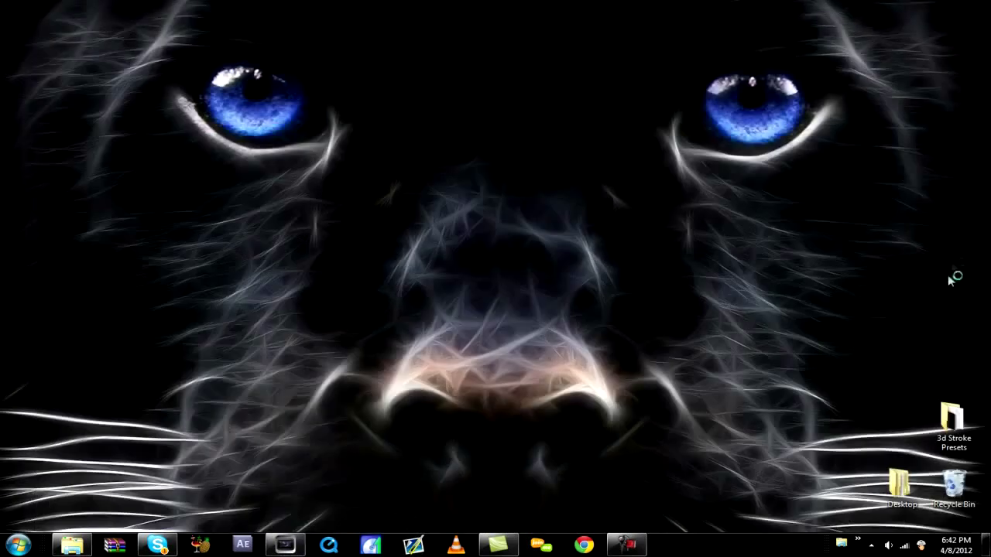
click(72, 545)
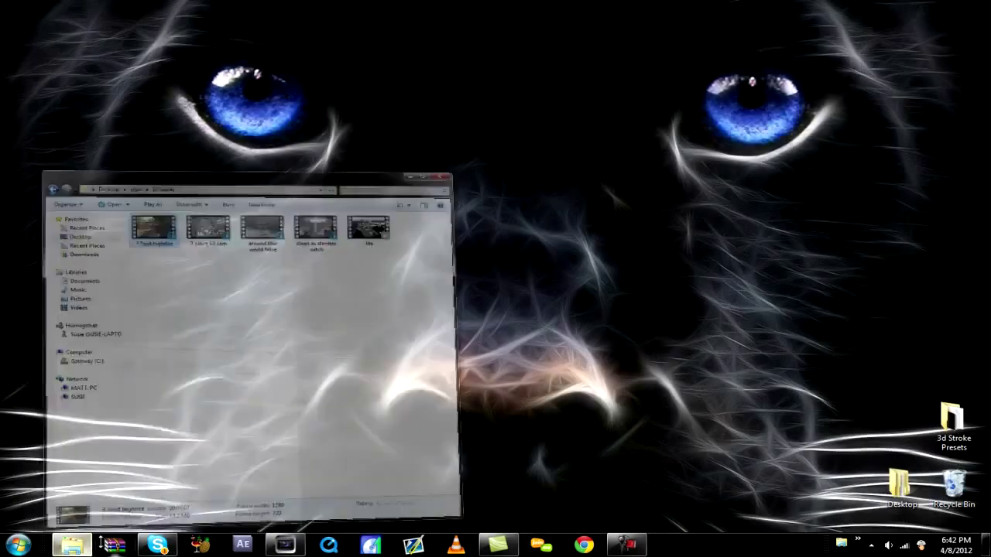
drag(194, 105, 198, 333)
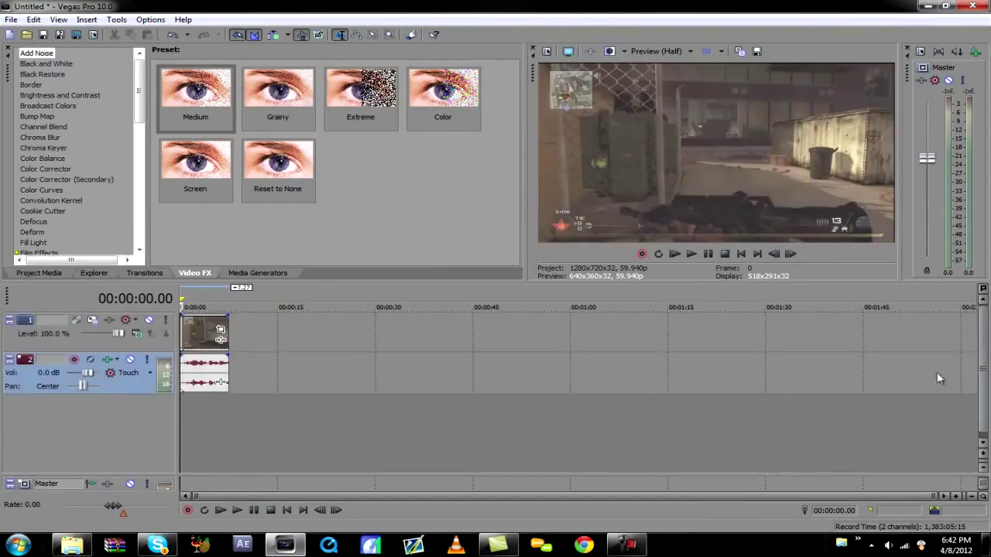
click(927, 6)
Bring the Circle clip into Vegas and move it to a new top video track at 0:00
double_click(952, 420)
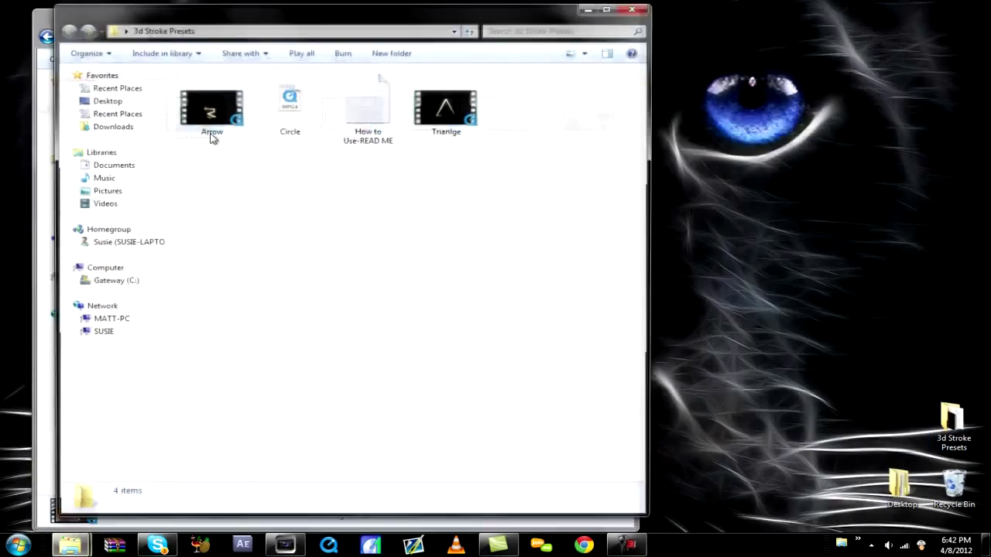
drag(298, 103, 256, 371)
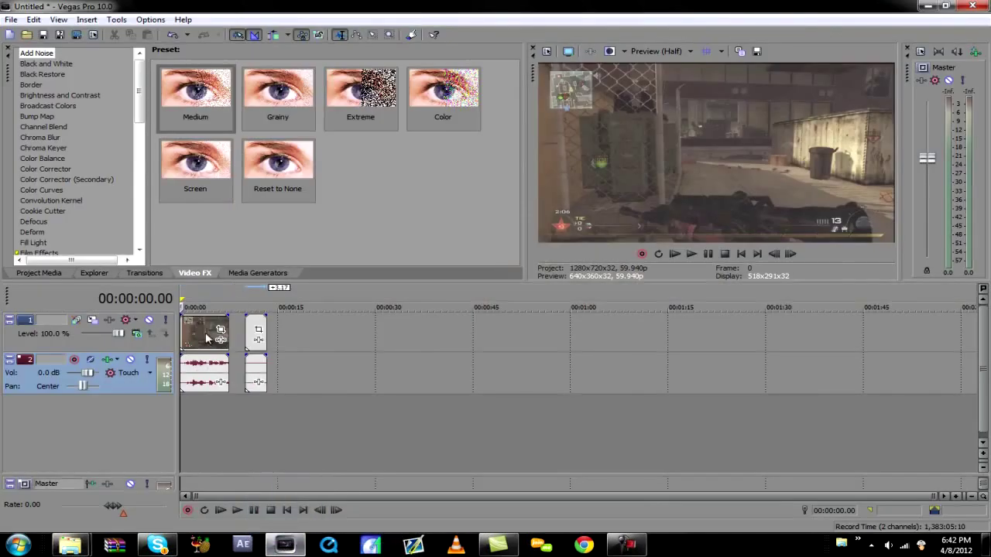
click(134, 352)
right_click(161, 351)
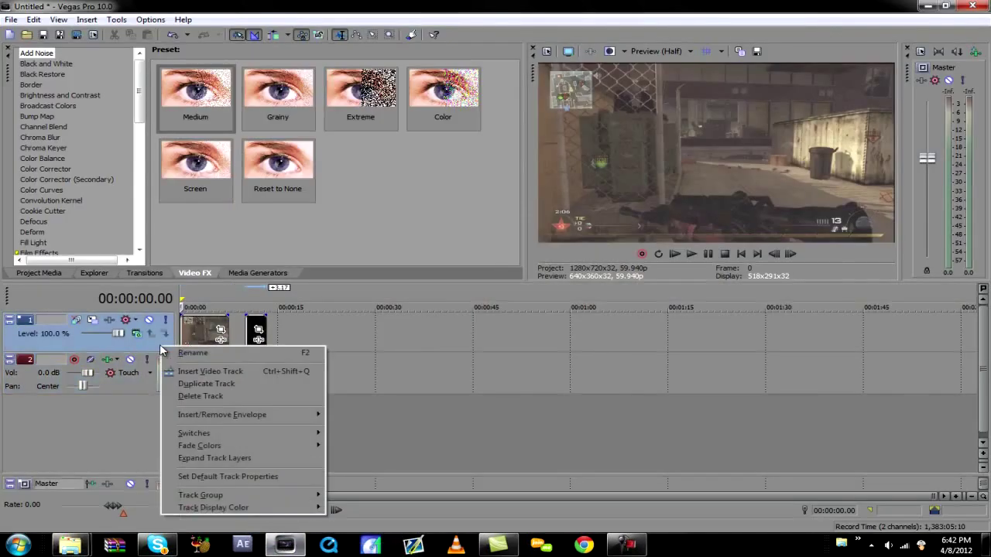
click(205, 369)
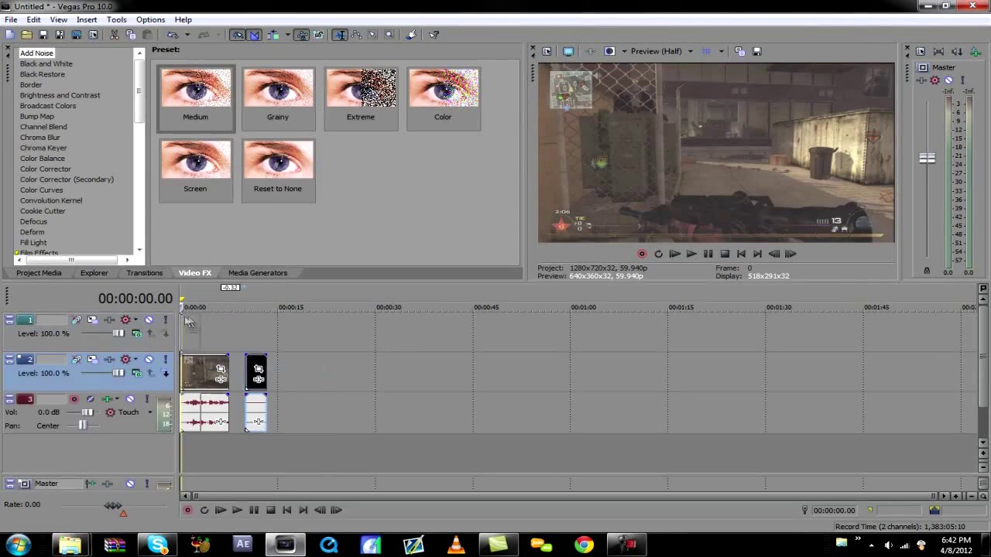
drag(249, 361, 192, 332)
Delete the Circle clip's stray audio track, leaving the top Circle track selected
click(212, 414)
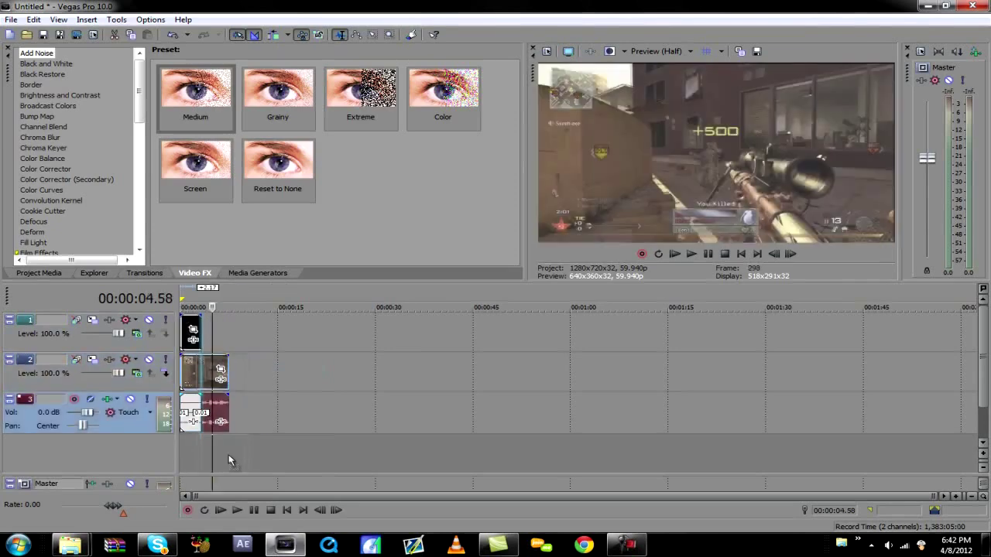
click(191, 374)
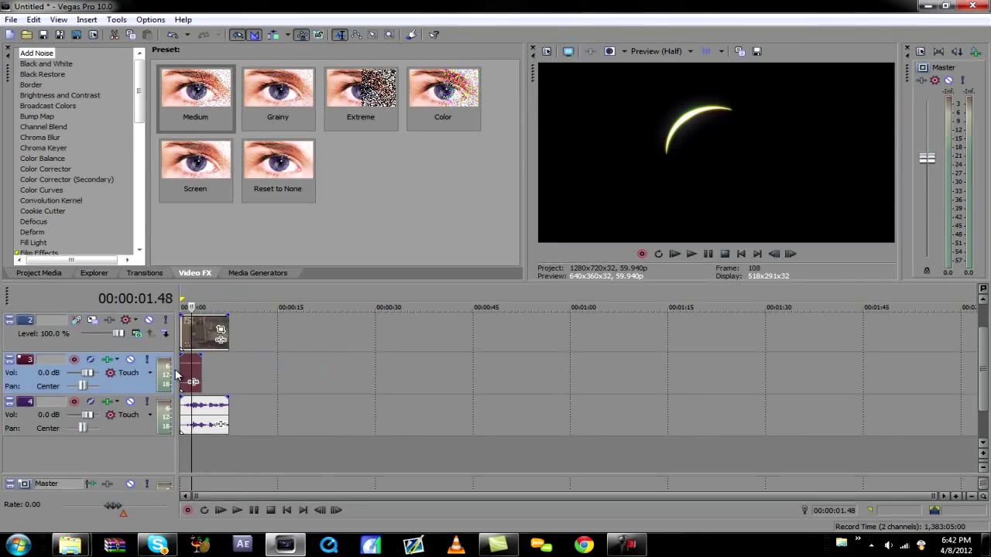
key(Delete)
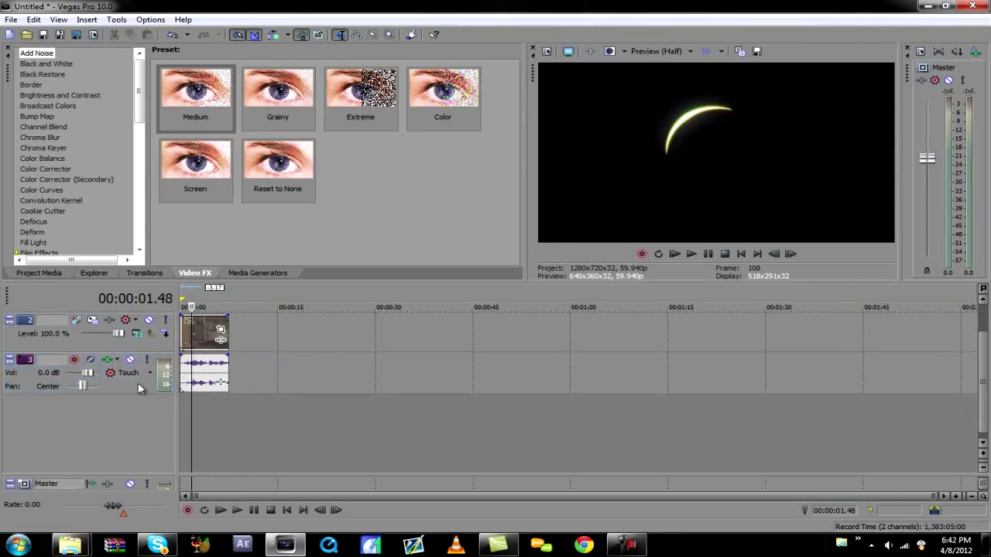
scroll(254, 359, up, 2)
scroll(465, 371, up, 1)
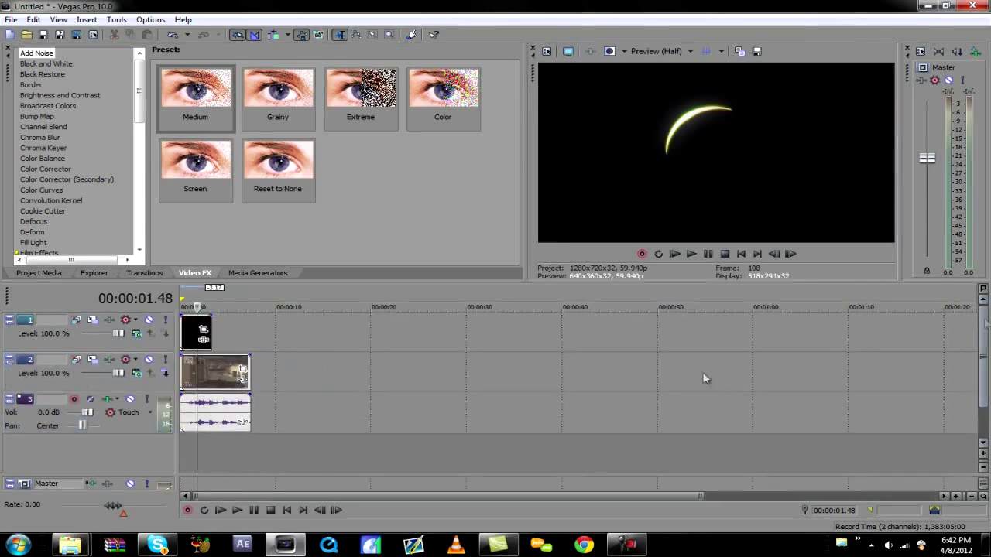
click(191, 331)
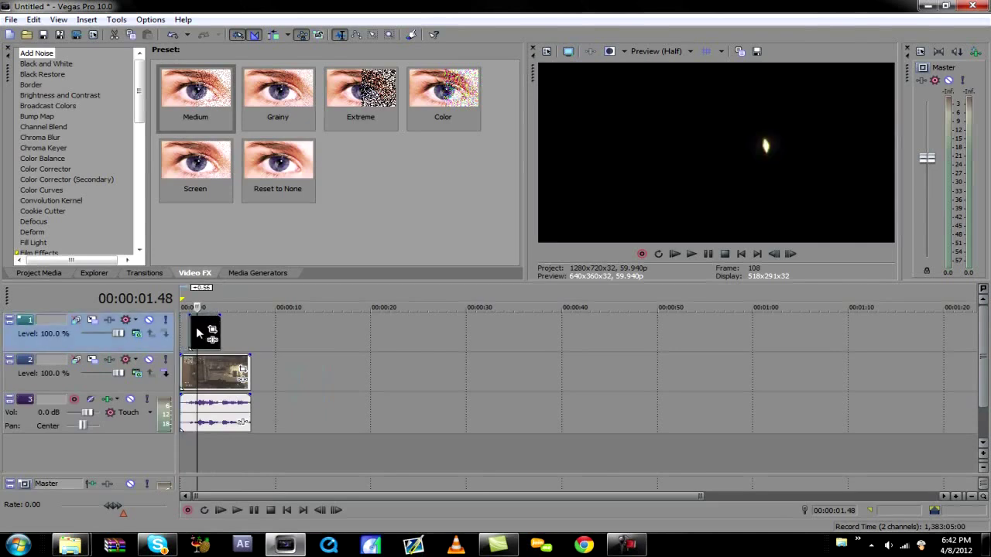
Preview the top Circle track with Add compositing, then switch it to Source Alpha
click(138, 334)
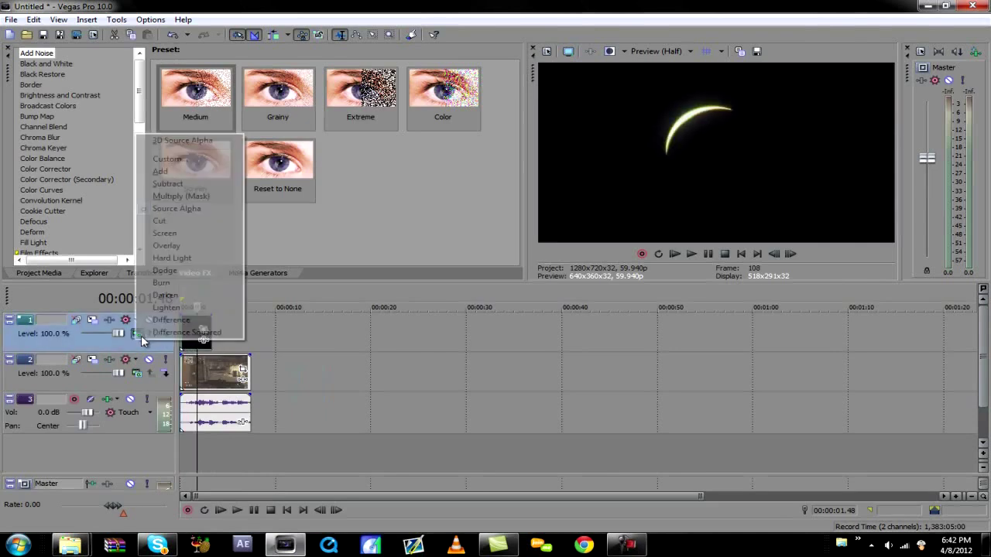
click(186, 174)
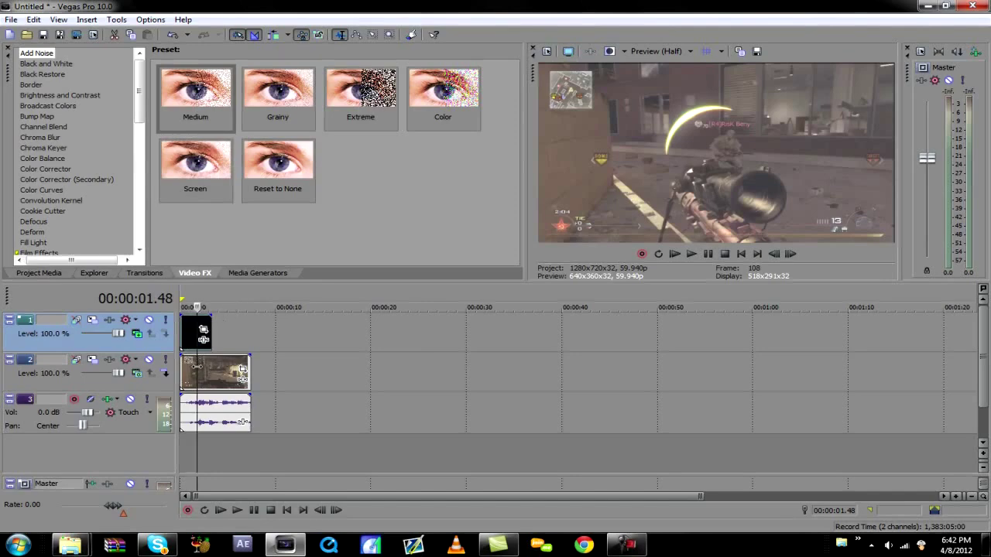
key(space)
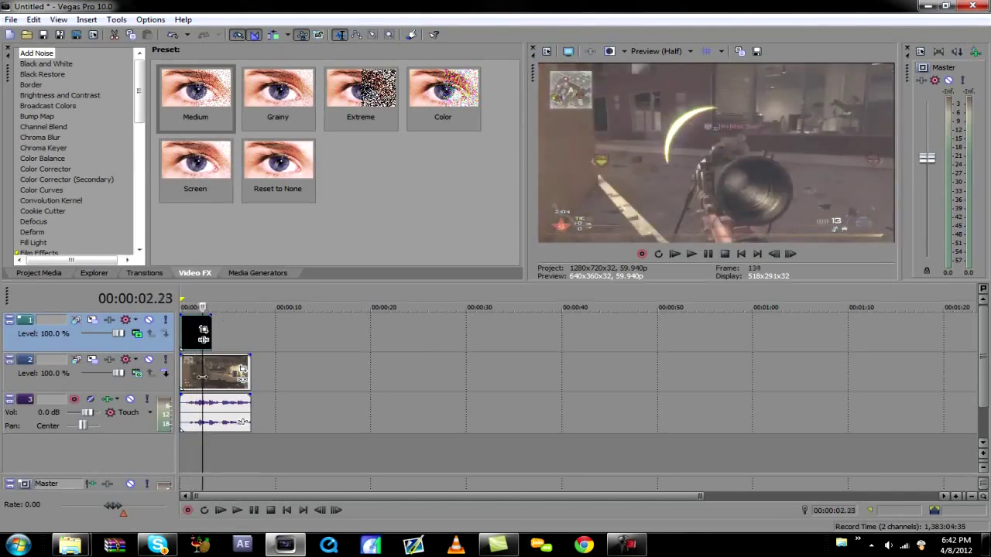
key(space)
key(ctrl+Home)
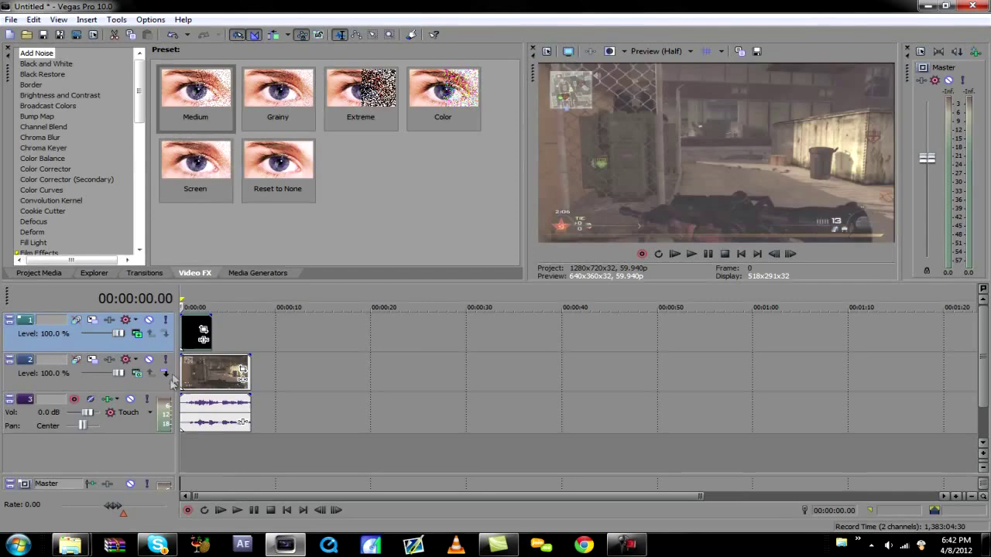
click(136, 335)
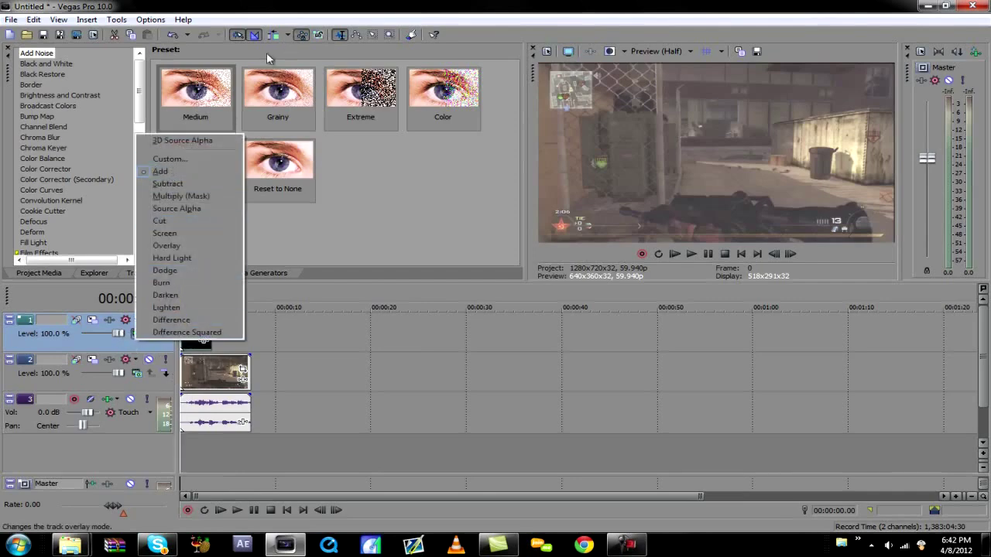
click(176, 208)
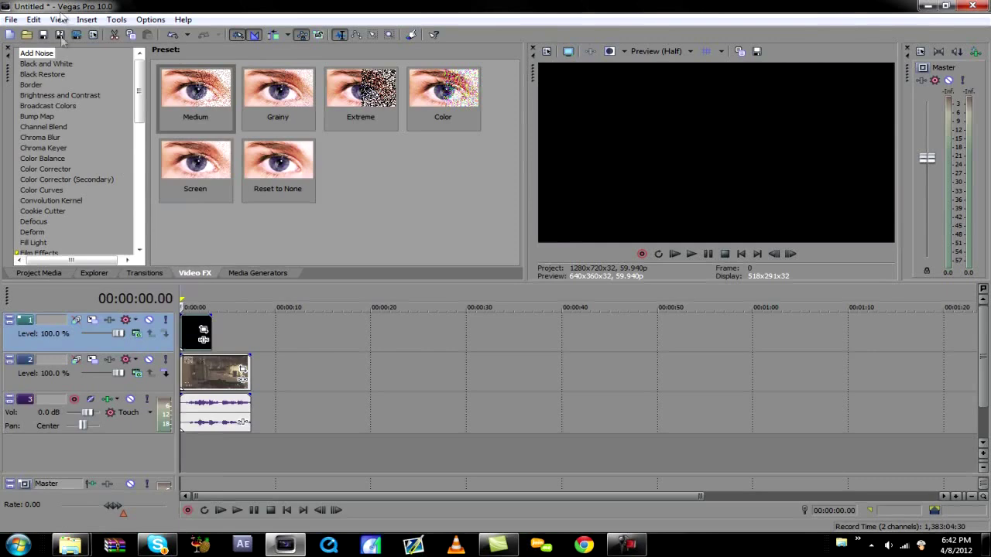
Apply Chroma Keyer's Blue Screen preset to the Circle clip with black (0,0,0) as key colour, then scrub to check
click(40, 149)
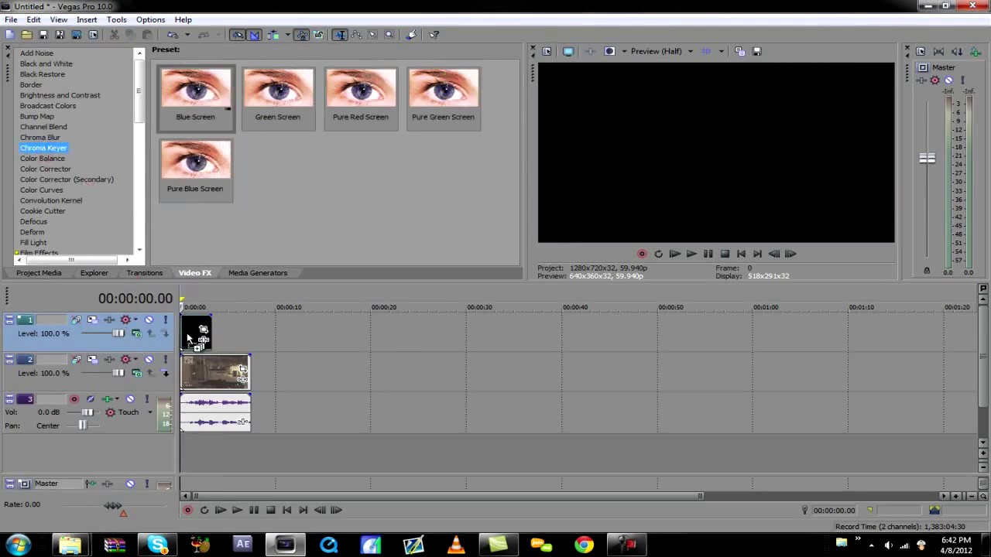
drag(195, 331, 197, 333)
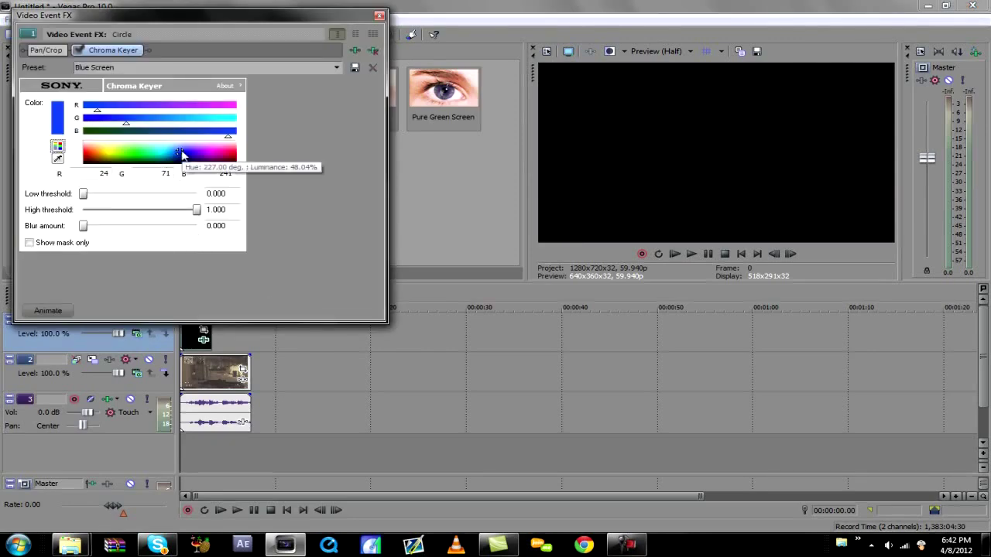
drag(180, 151, 303, 146)
click(379, 16)
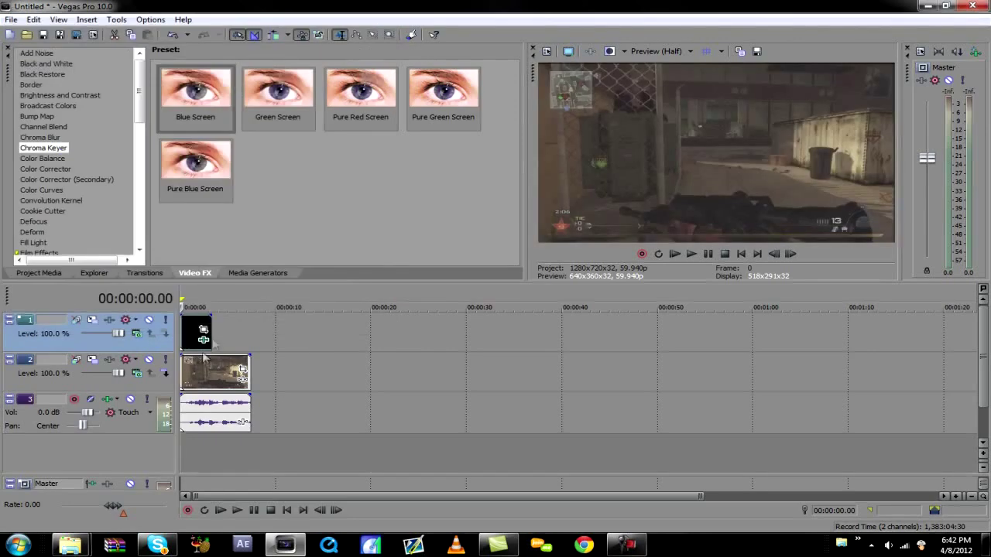
click(198, 343)
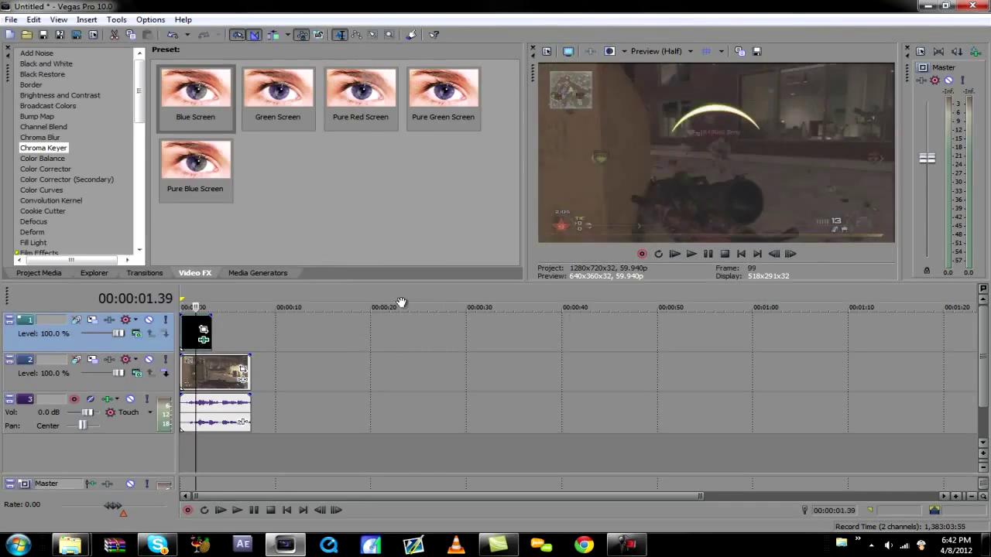
click(211, 375)
click(192, 374)
click(623, 544)
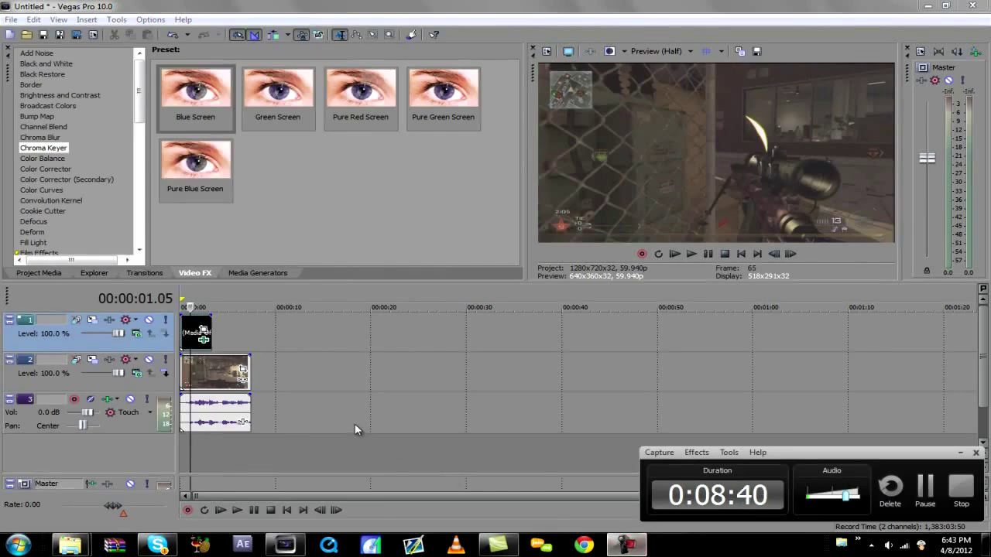
Close Vegas Pro without saving and close the 3d Stroke Presets window
click(972, 5)
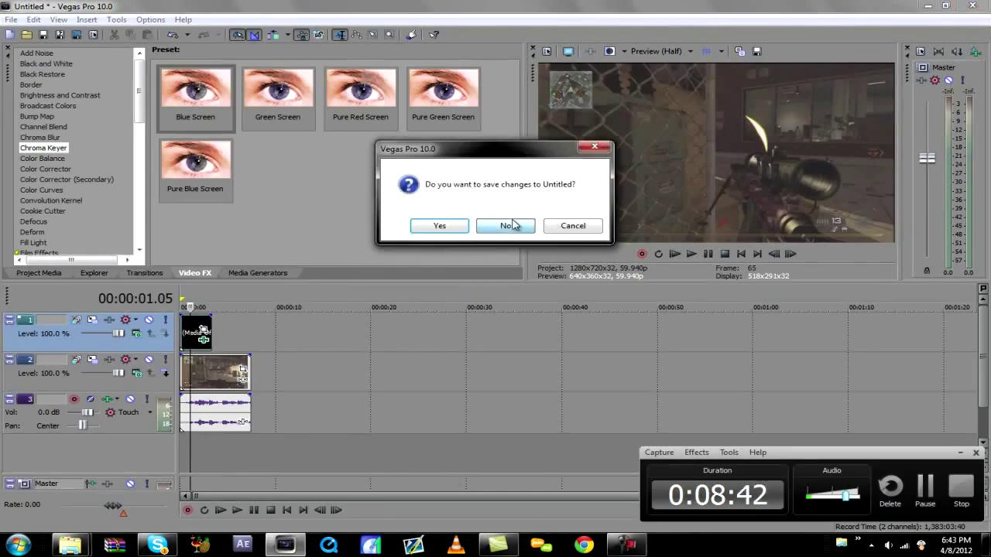
click(511, 226)
click(644, 15)
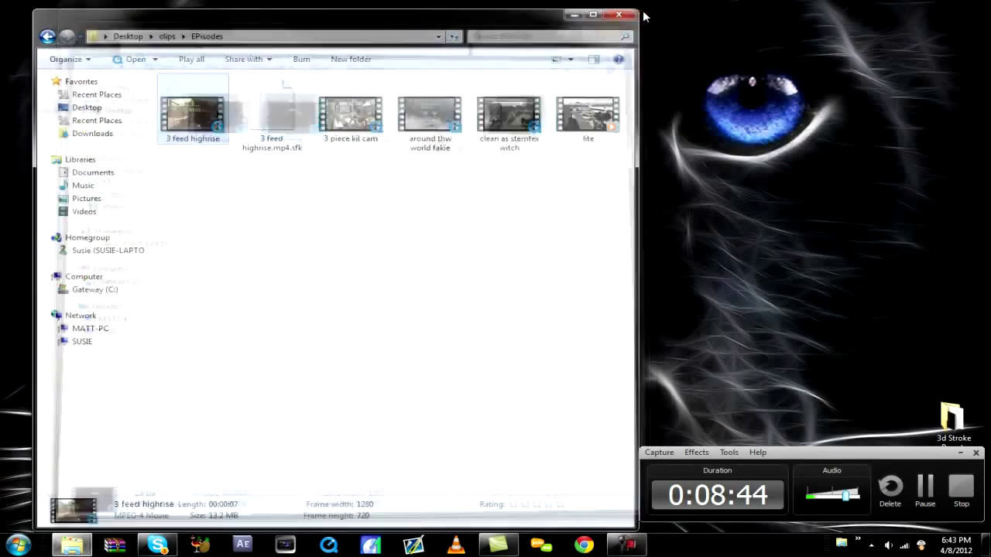
Delete the leftover 3 feed highrise.mp4.sfk file and close the EPisodes folder
drag(246, 212, 295, 142)
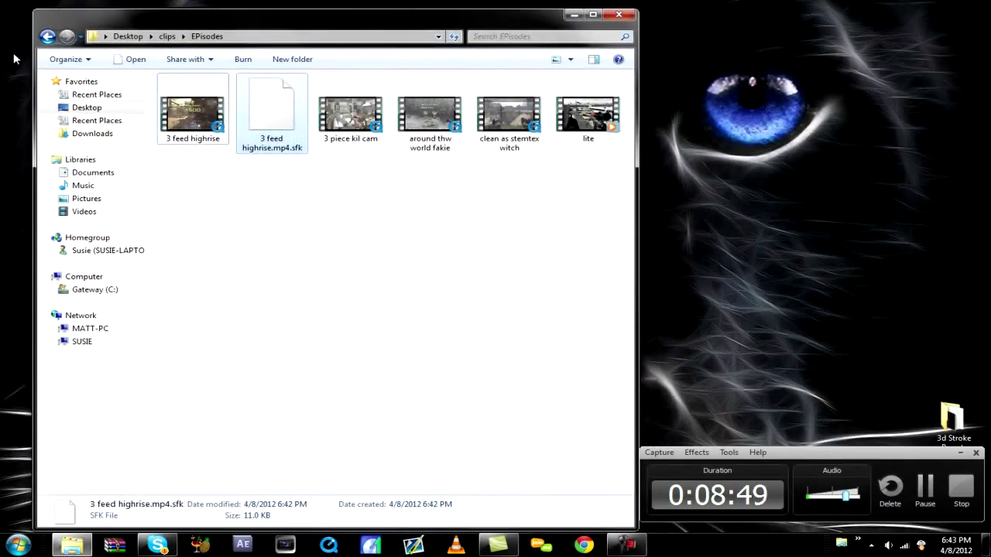
key(Delete)
key(Return)
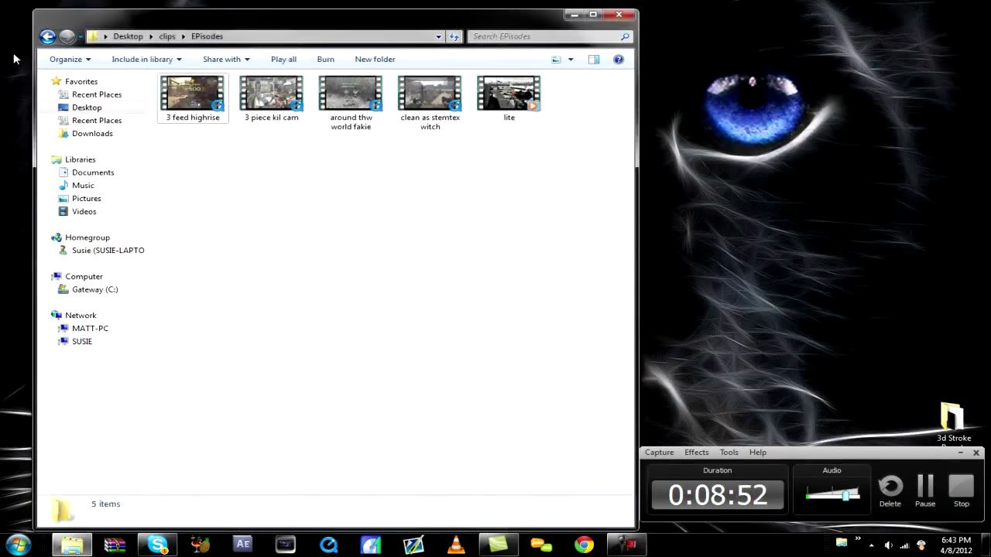
click(619, 15)
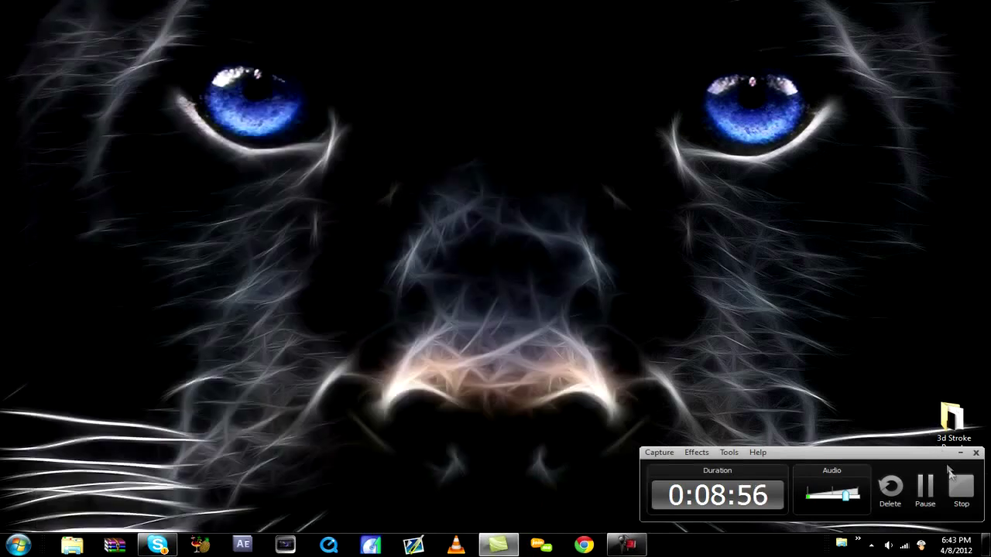